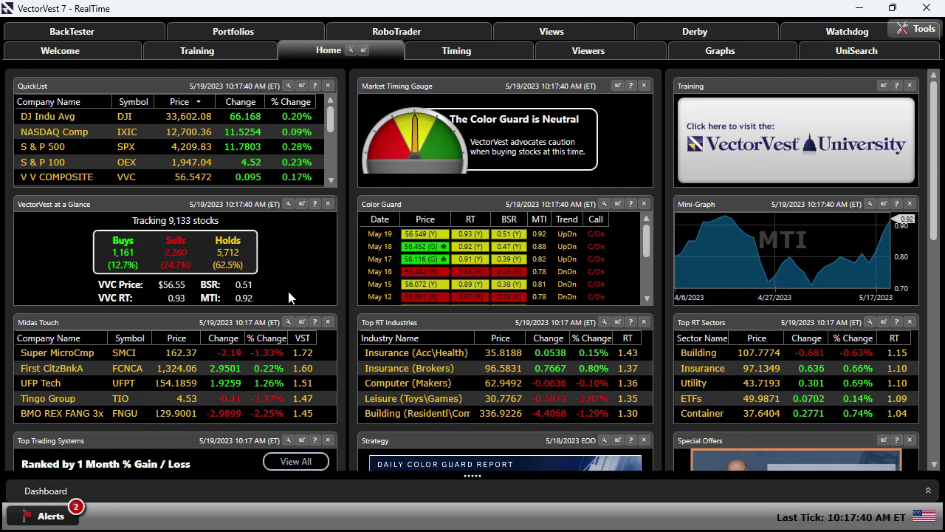
Examine the price and change values of the DJI, NASDAQ, S&P 500, S&P 100 and VVC rows in the QuickList.
left_click(179, 147)
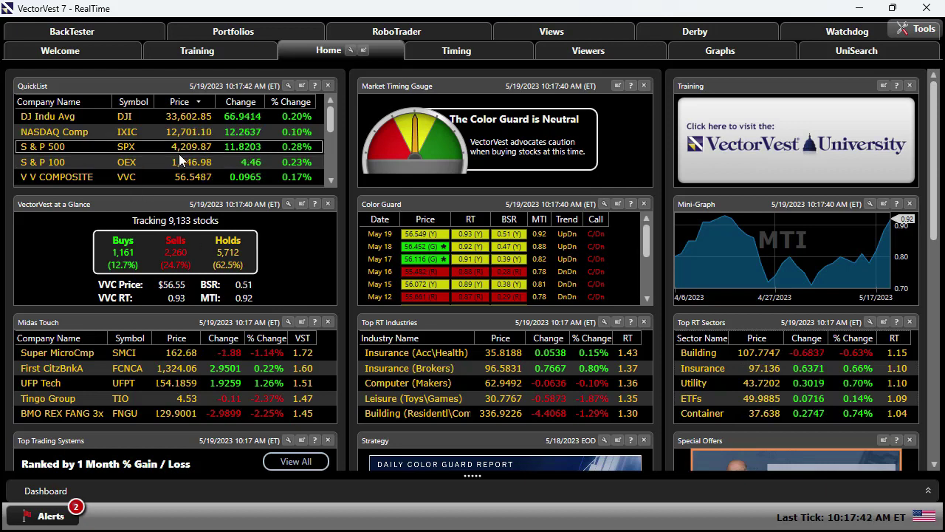
left_click(137, 129)
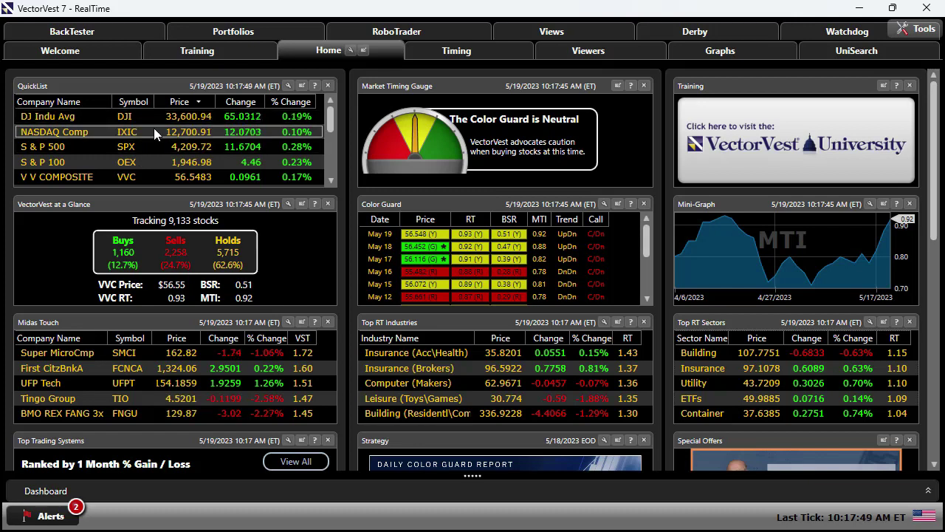
left_click(144, 145)
left_click(133, 162)
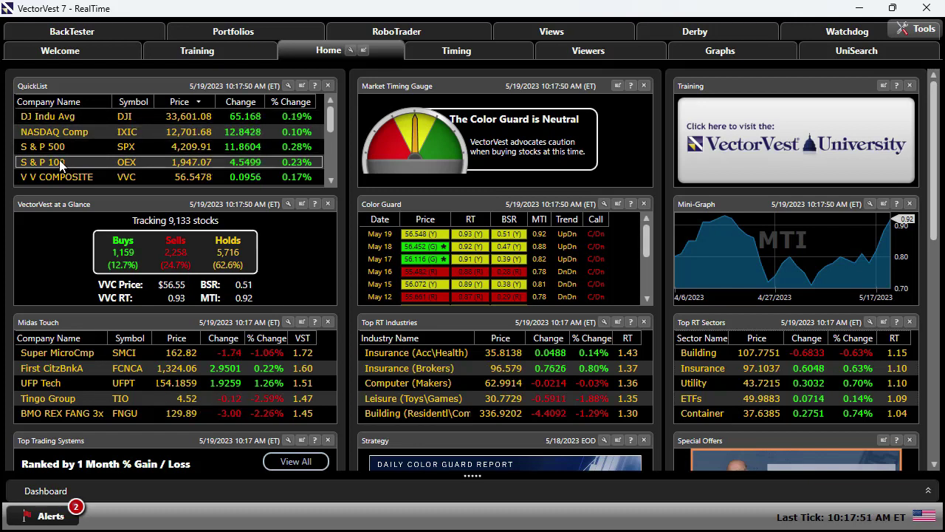
left_click(144, 177)
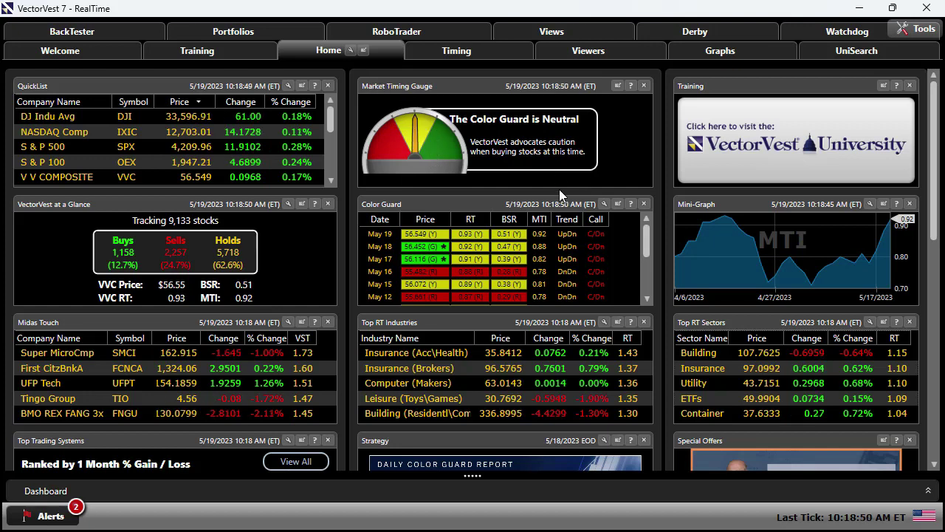
left_click(225, 117)
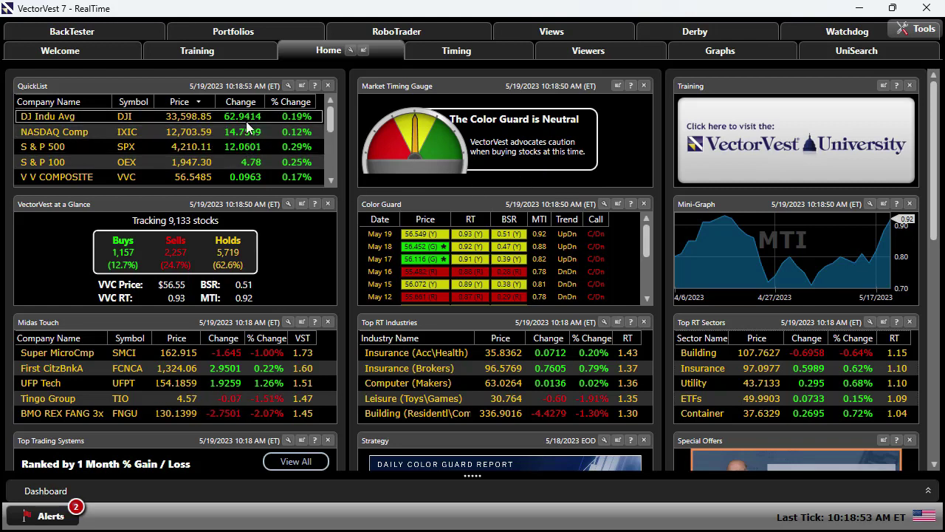
left_click(245, 131)
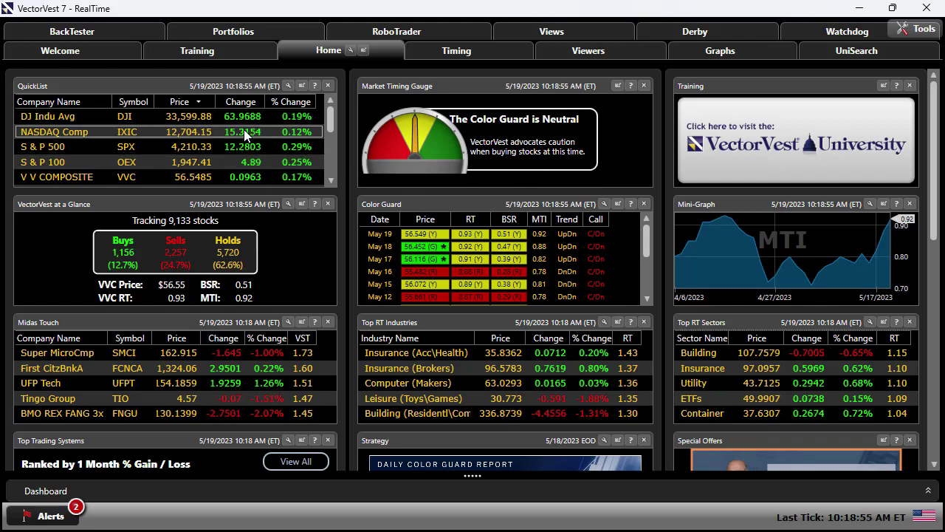
left_click(296, 165)
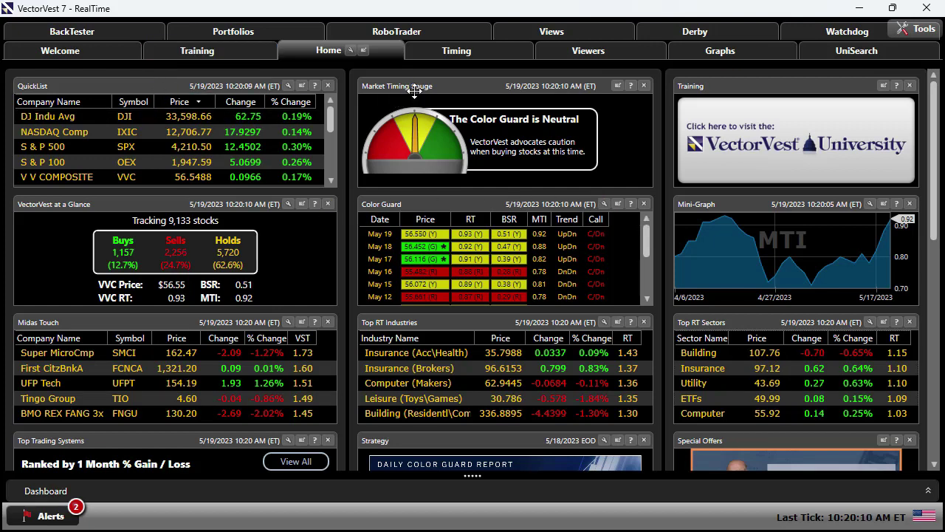
Set the Color Guard widget's size to Medium and close its settings.
left_click(604, 203)
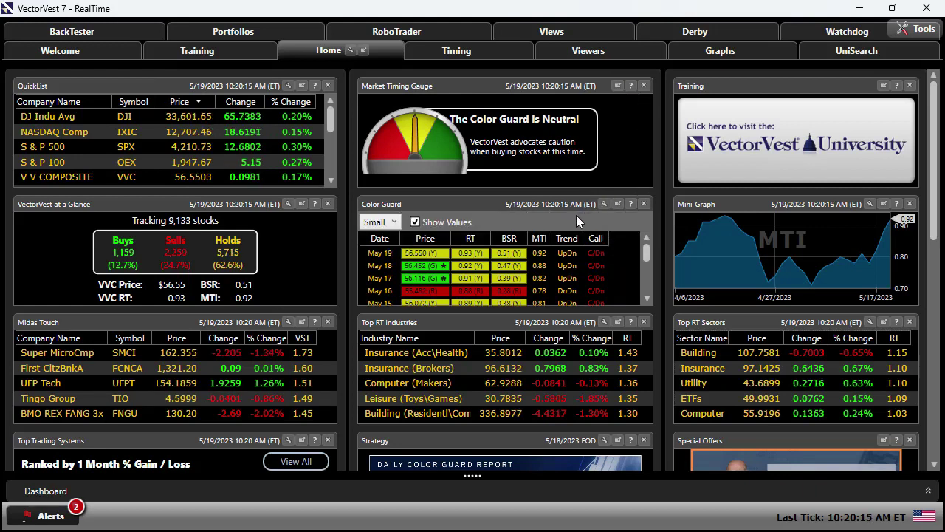
left_click(395, 222)
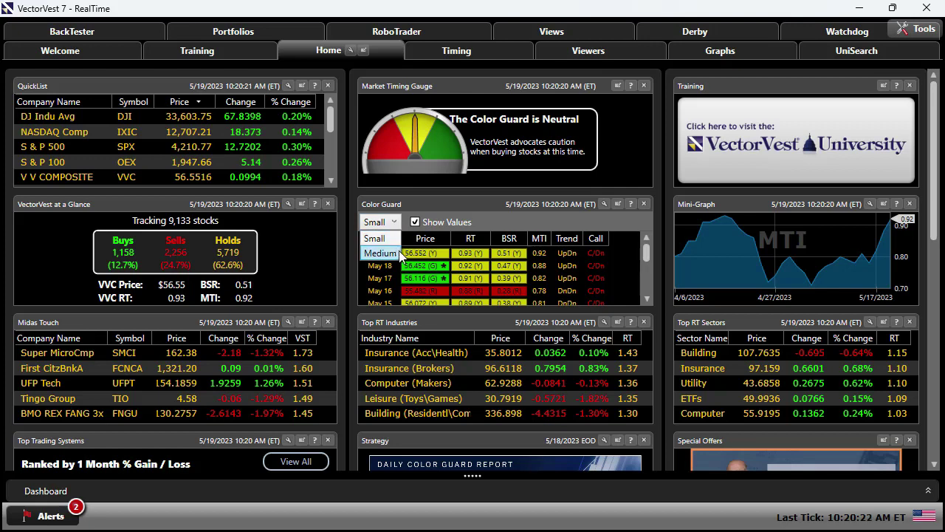
left_click(395, 253)
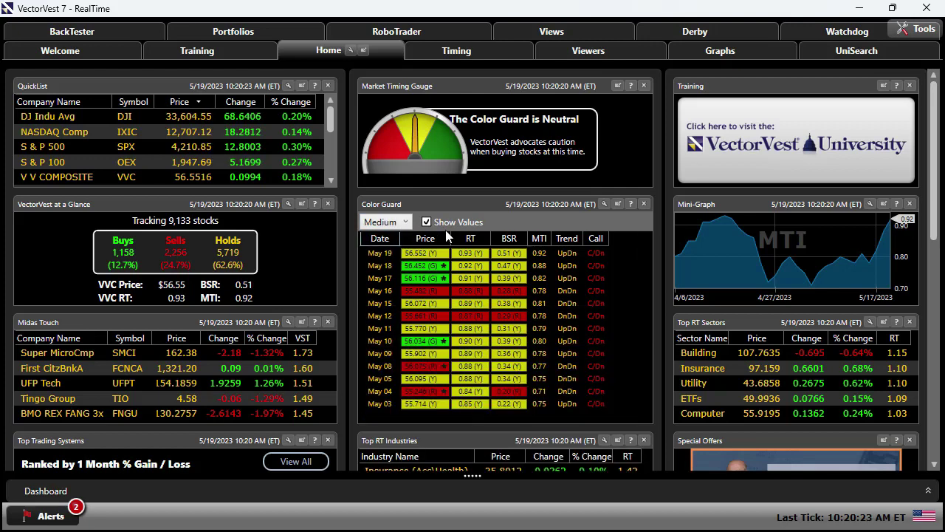
left_click(604, 204)
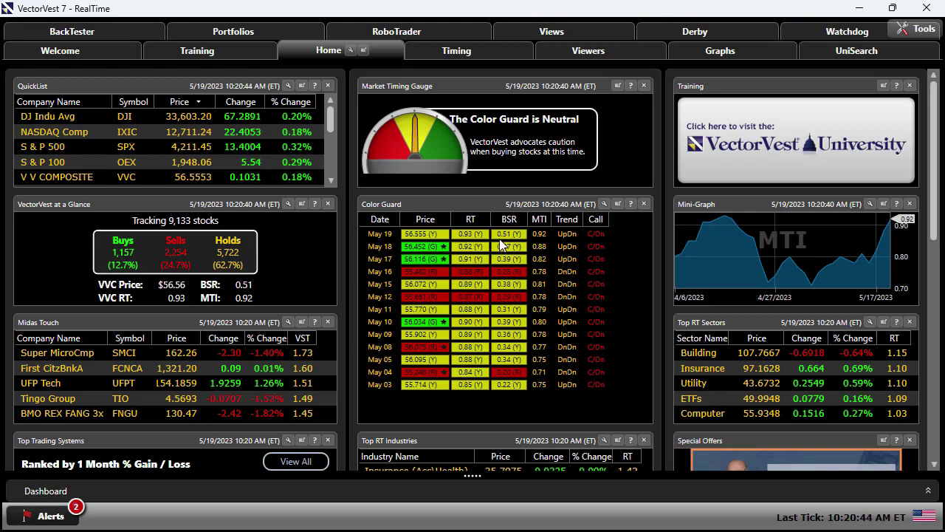
Return the Color Guard widget to the Small size and close its settings.
left_click(604, 203)
left_click(404, 225)
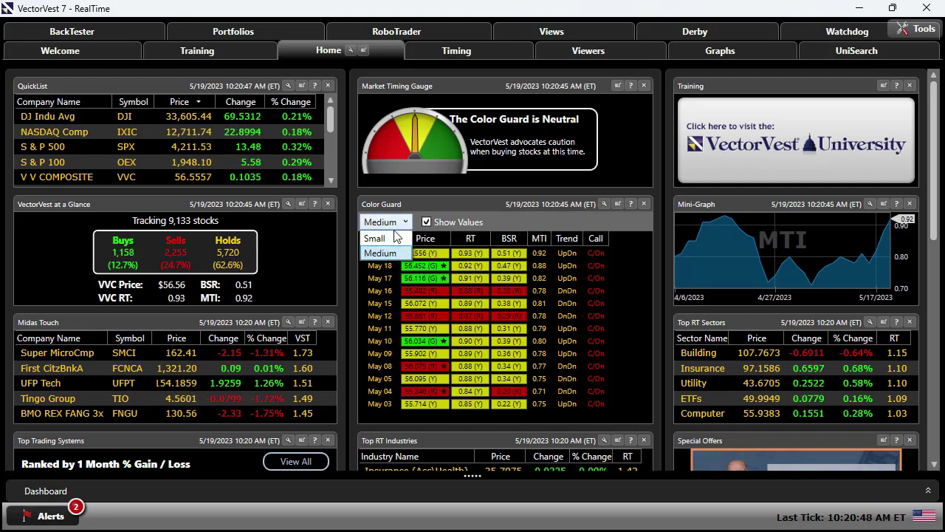
left_click(390, 233)
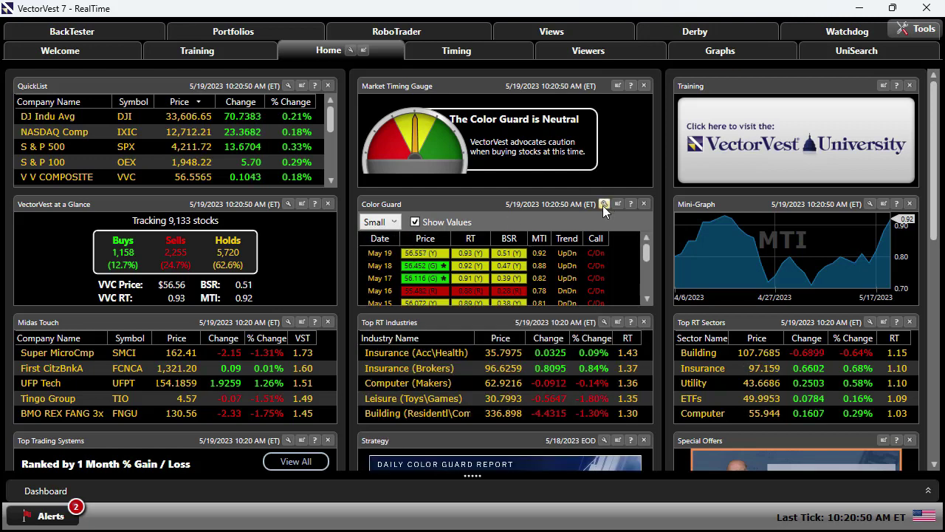
left_click(603, 203)
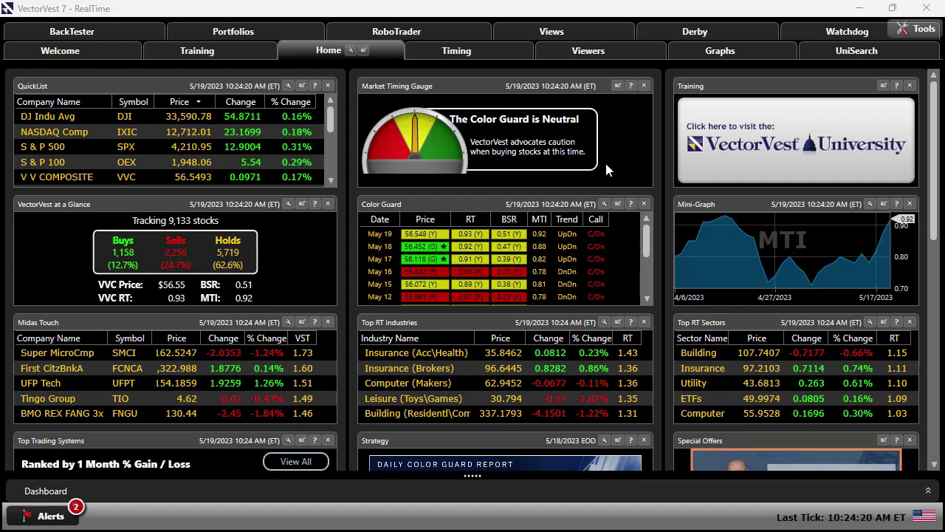
Visit the VectorVest University dashboard in the browser from the Training widget and close it again.
left_click(781, 141)
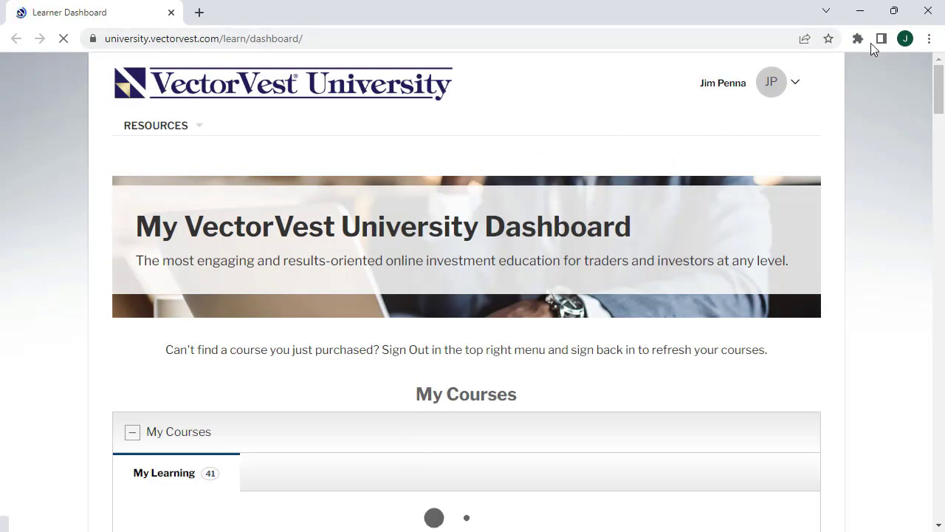
left_click(923, 13)
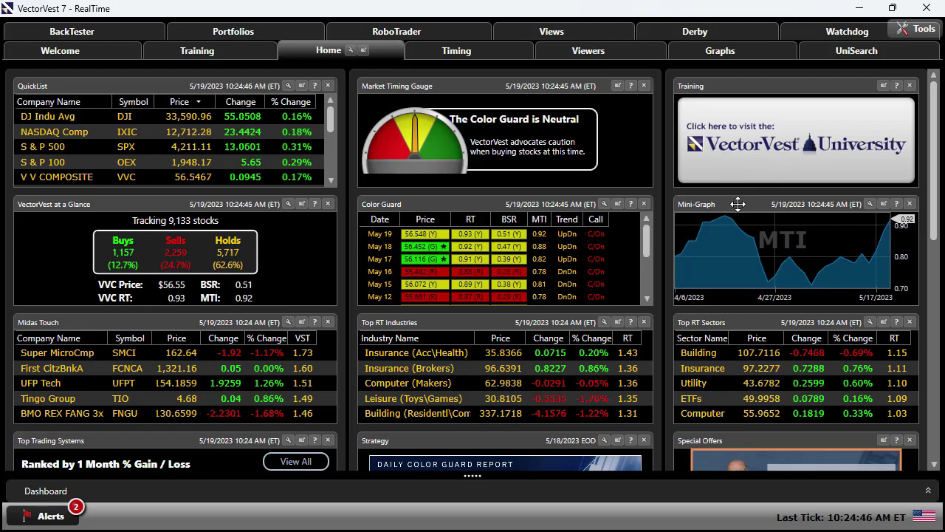
Inspect the MTI Mini-Graph's data points and review its Intraday and Weekly time frame options.
mouse_move(781, 248)
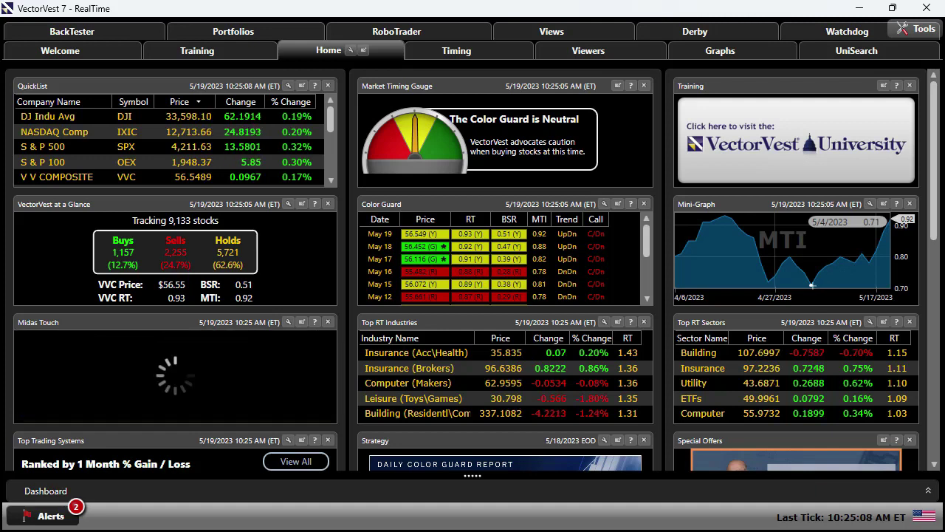
left_click(871, 205)
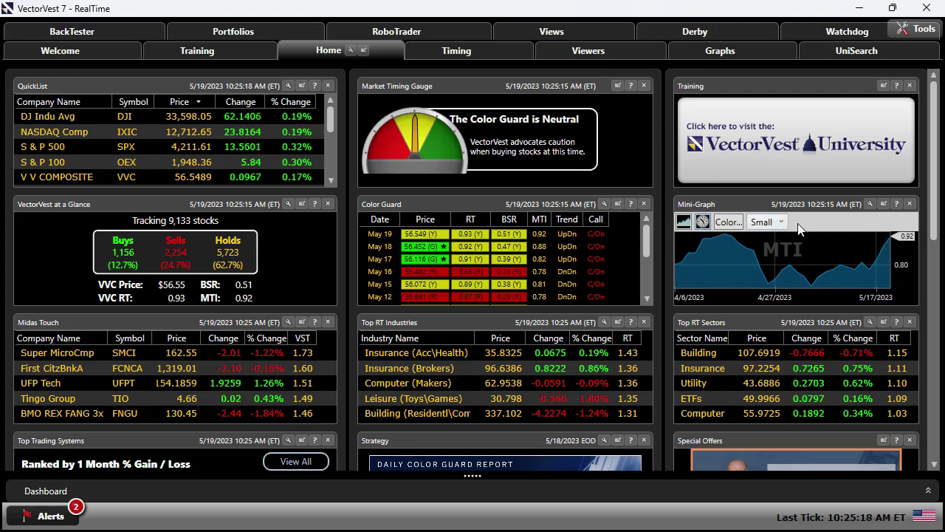
left_click(702, 226)
mouse_move(741, 244)
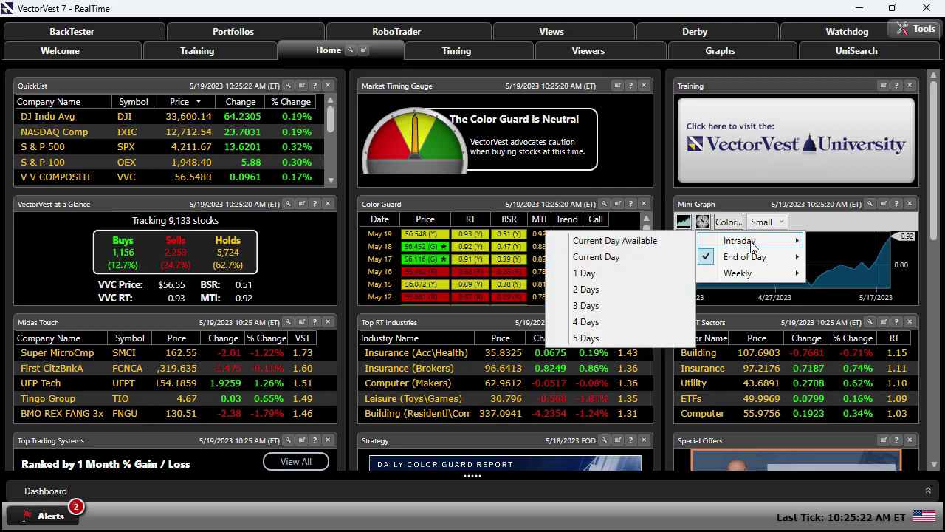
mouse_move(753, 274)
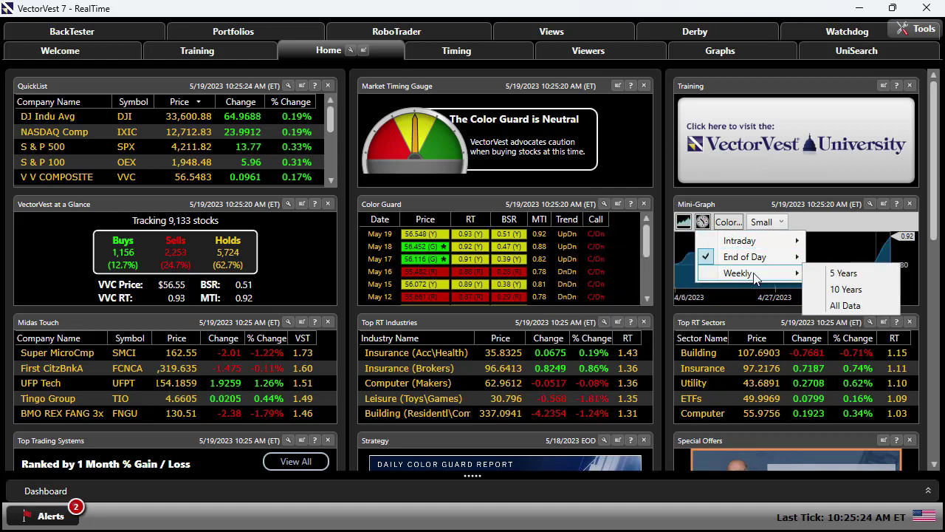
Show the Price Graph followed by the BSR Graph in the Mini-Graph widget and inspect their data points.
left_click(682, 222)
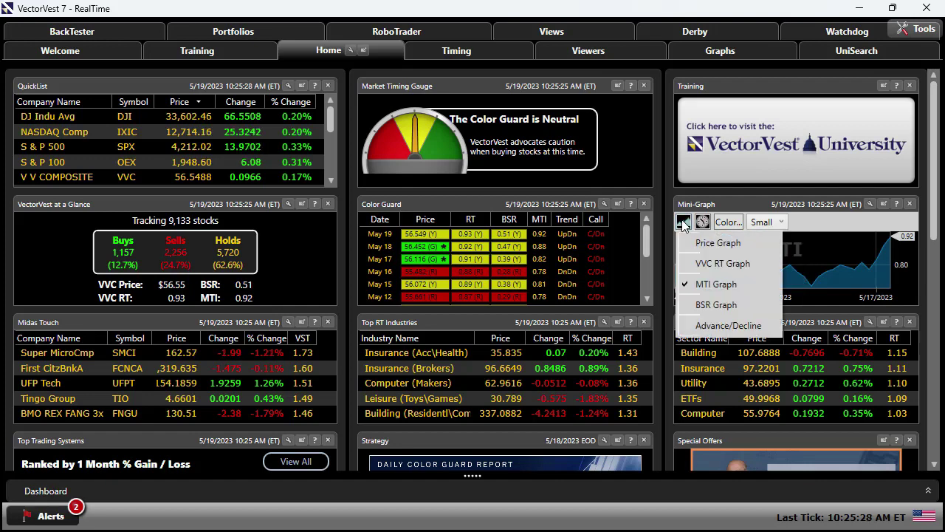
left_click(719, 242)
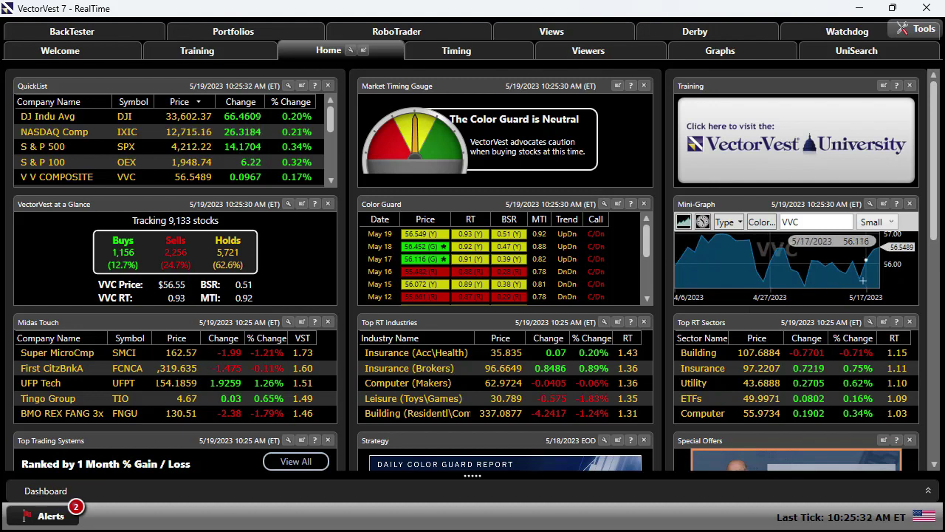
mouse_move(769, 260)
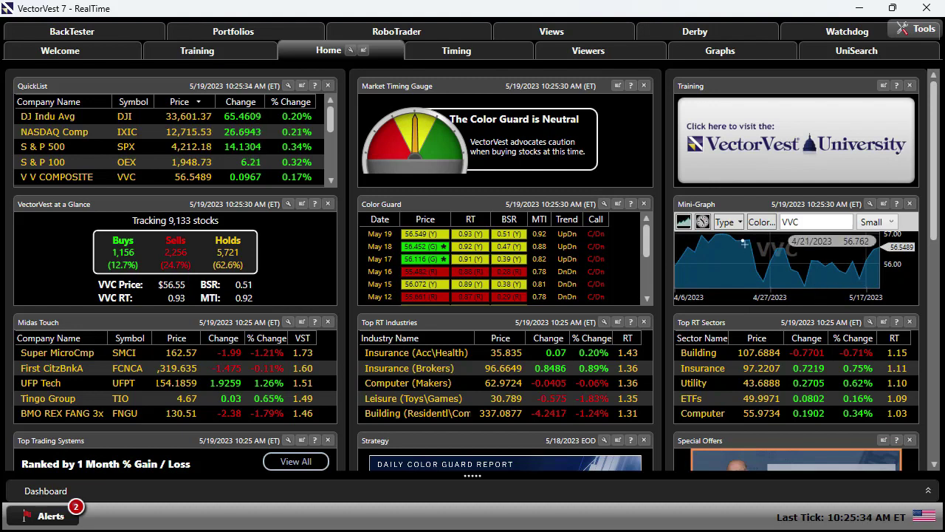
left_click(724, 221)
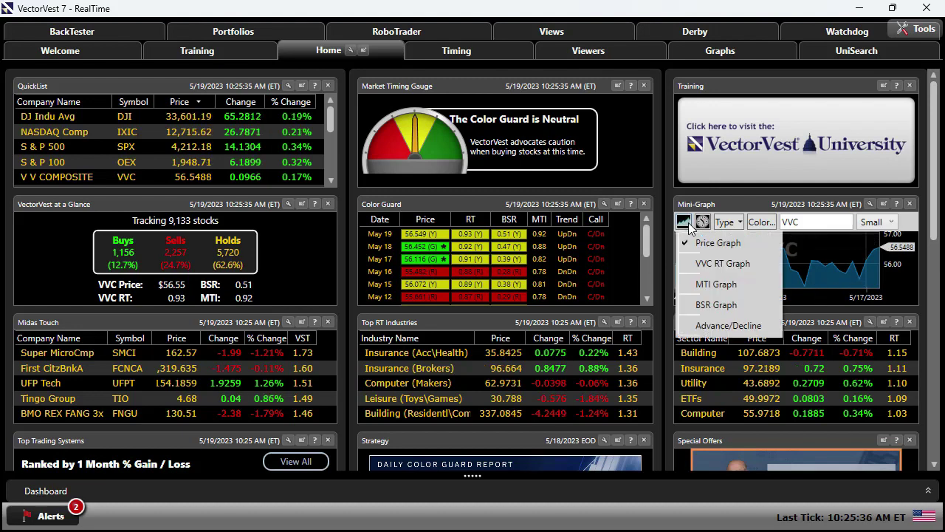
left_click(734, 304)
mouse_move(834, 274)
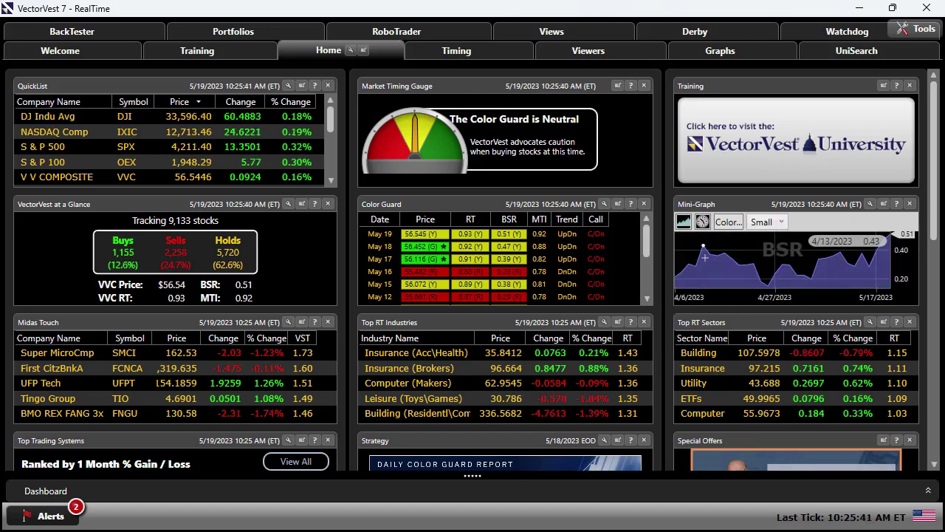
Switch the Mini-Graph back to the MTI Graph and close its settings.
left_click(684, 223)
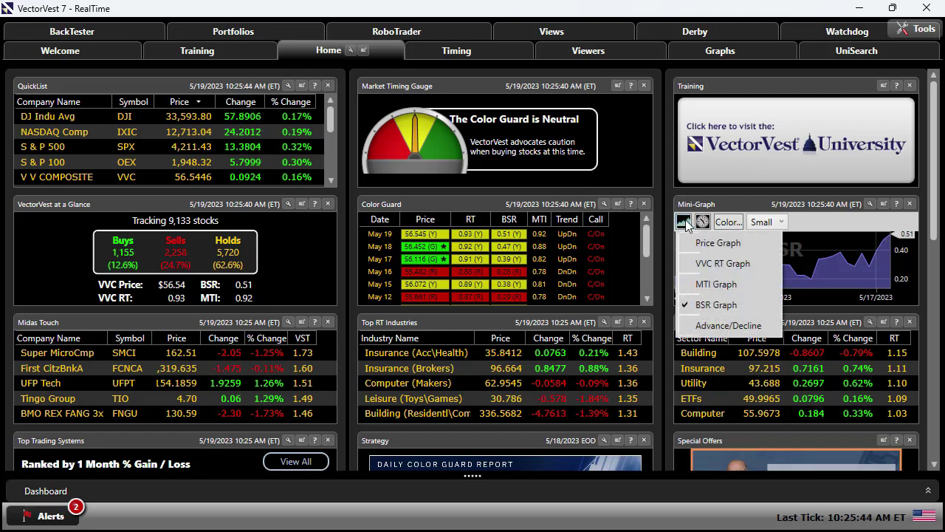
left_click(739, 285)
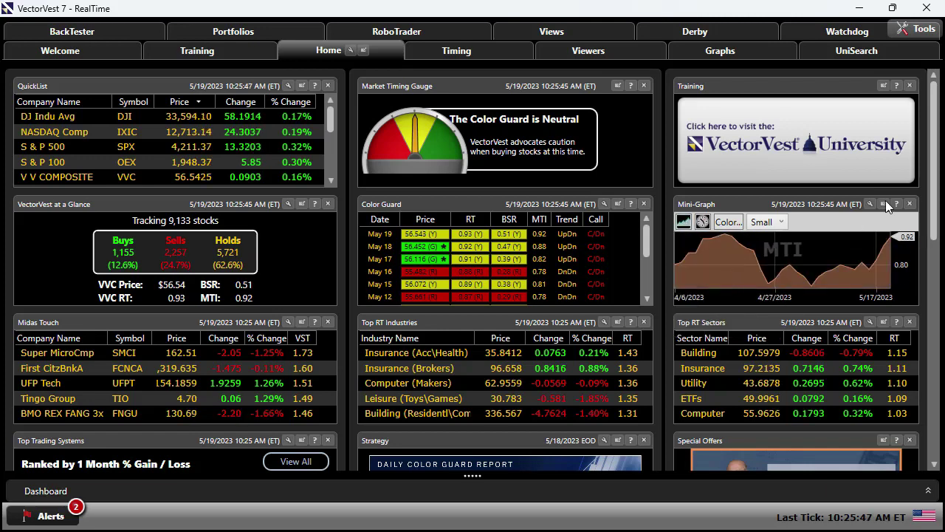
left_click(870, 205)
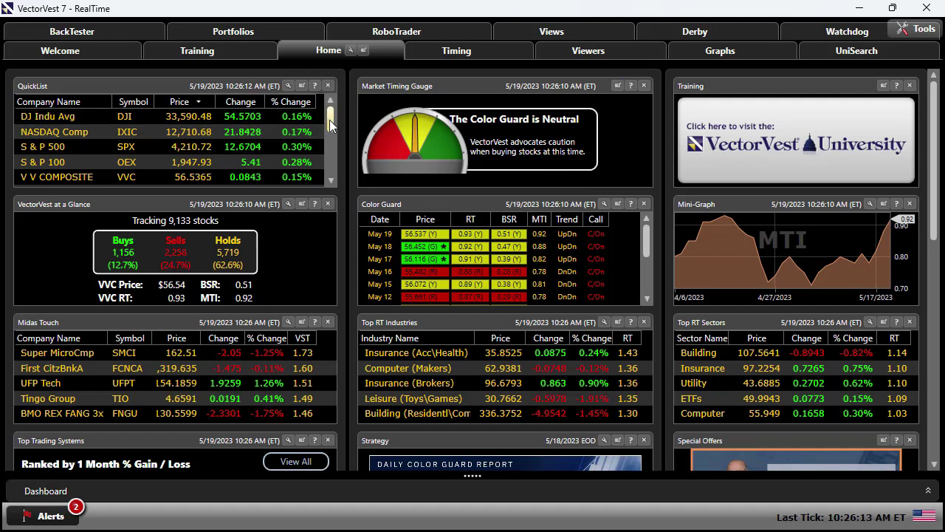
Enlarge the QuickList widget to the Medium size and close its settings.
left_click(288, 86)
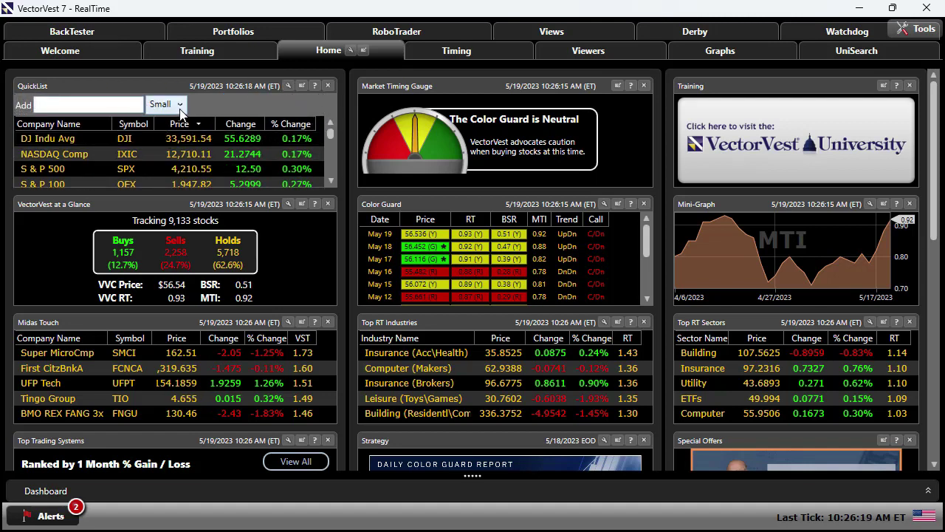
left_click(179, 104)
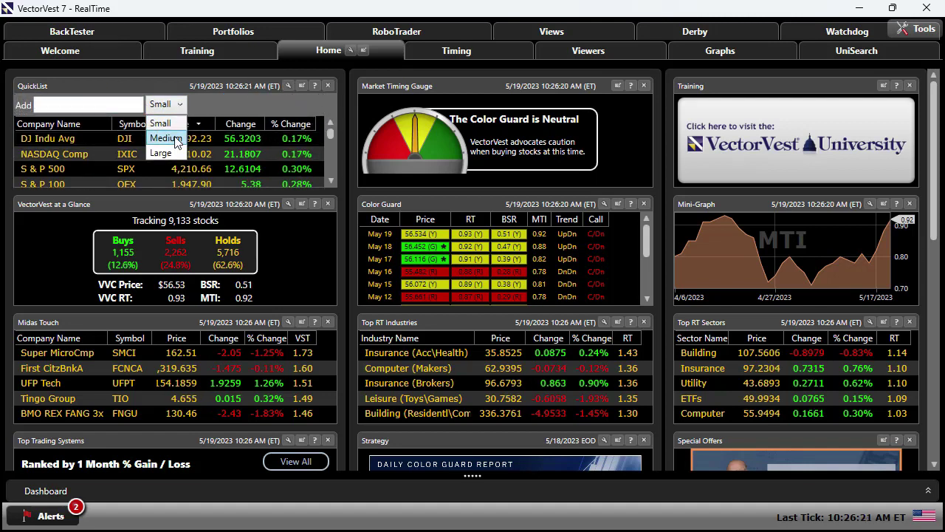
left_click(174, 136)
left_click(175, 136)
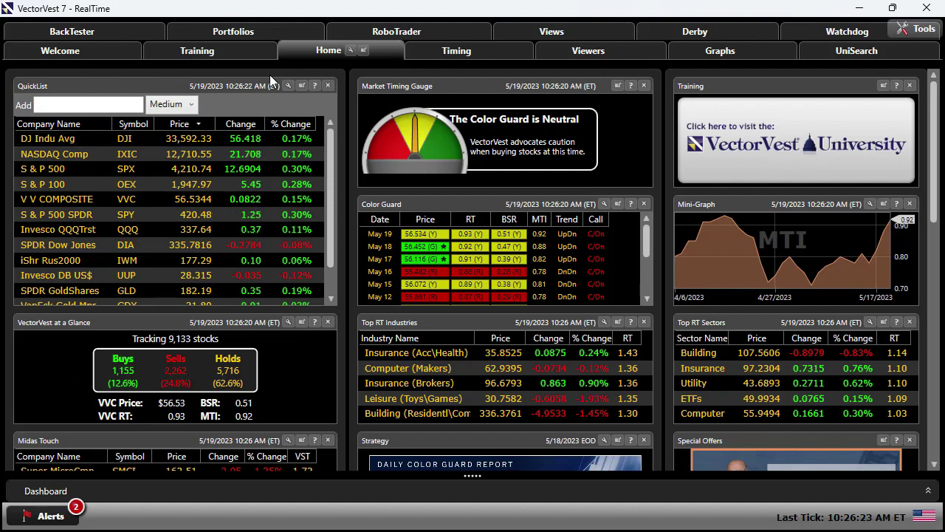
left_click(288, 86)
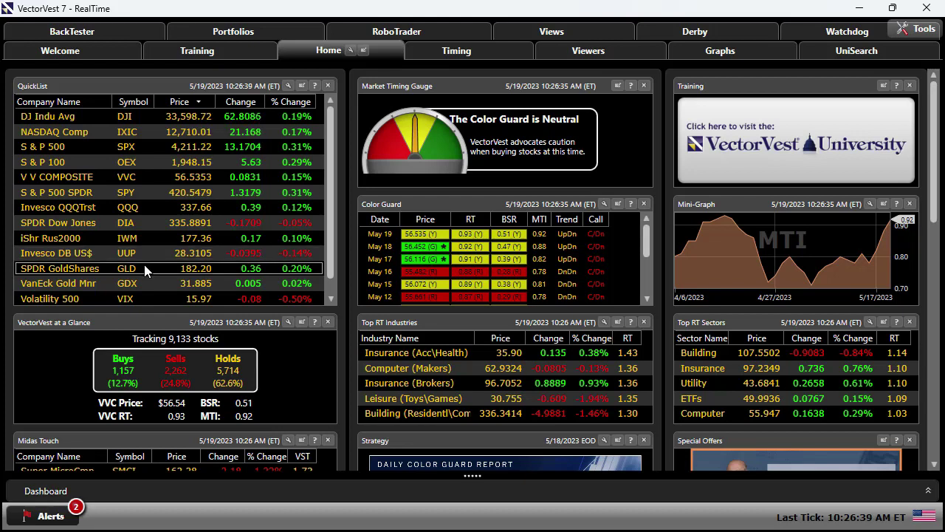
Add the symbol AAPL to the QuickList.
left_click(288, 85)
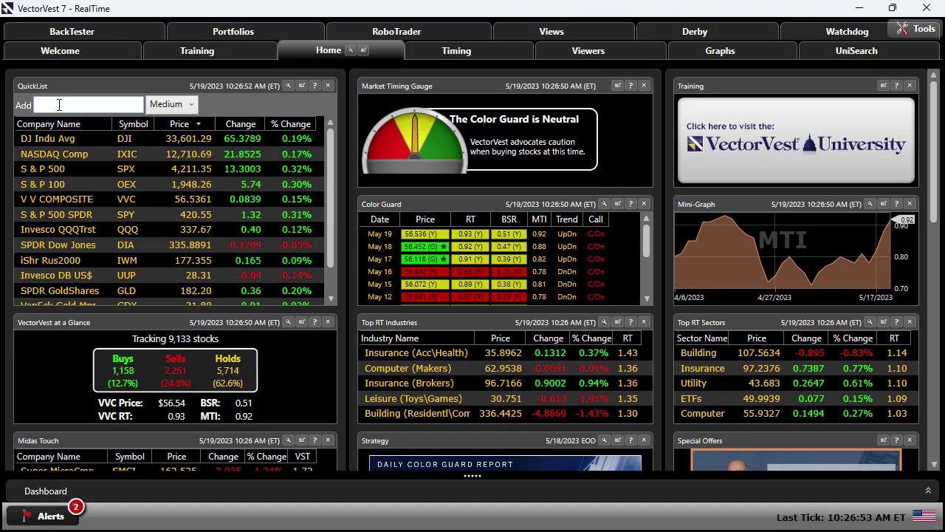
type("AAPL")
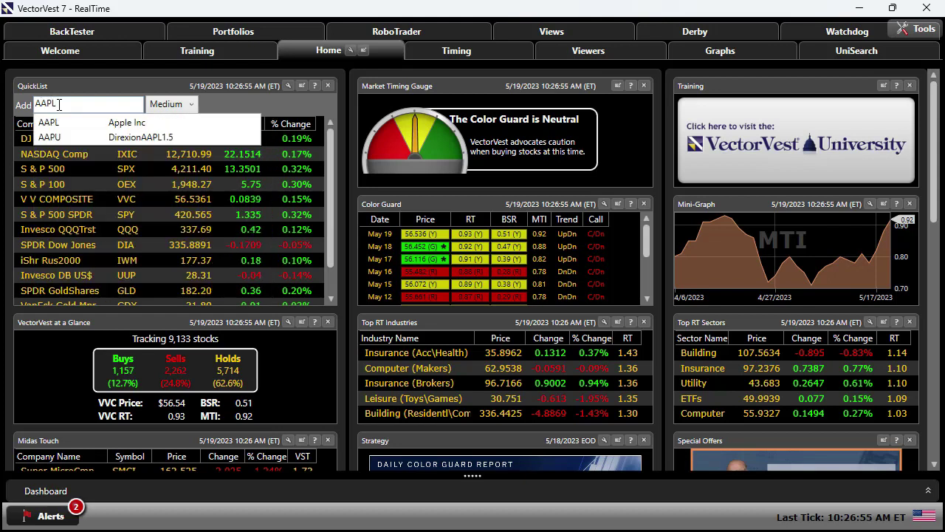
key("Return")
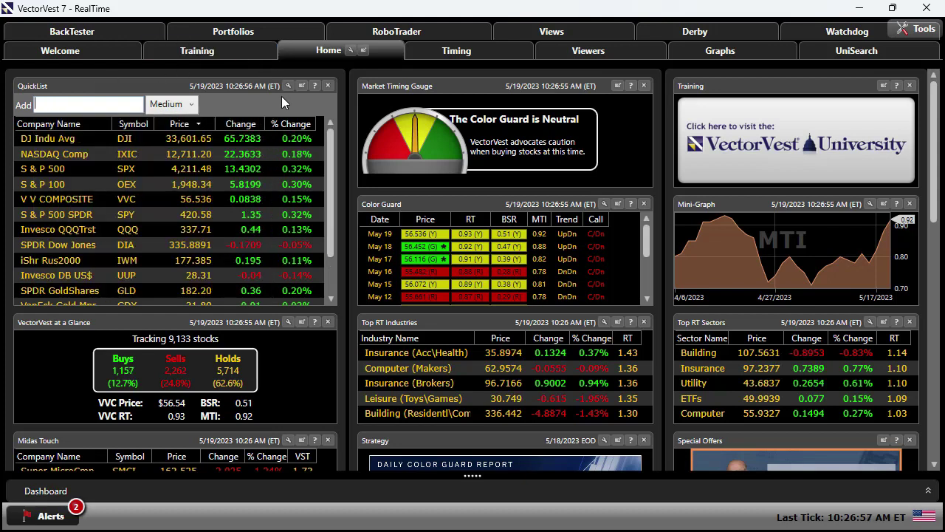
Close the QuickList settings and delete Apple Inc (AAPL) from the QuickList.
left_click(290, 86)
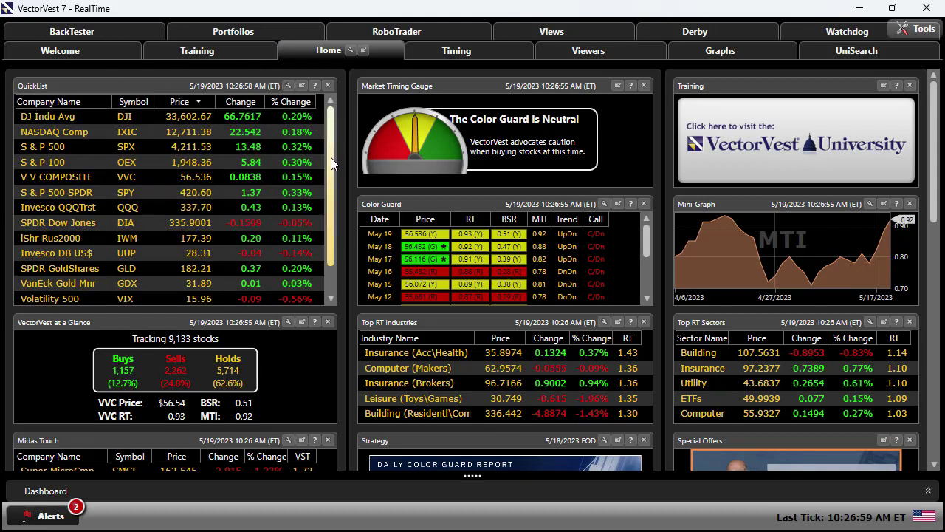
scroll(325, 209, "down", 2)
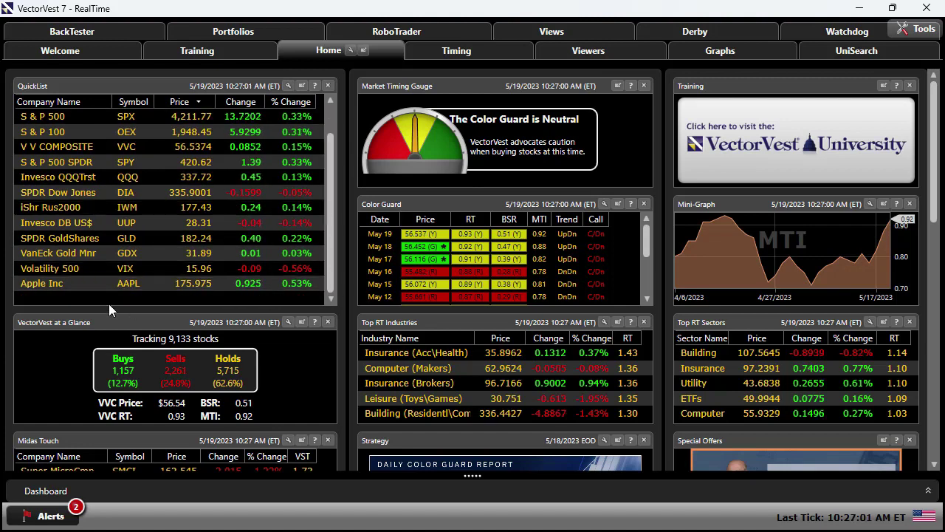
right_click(146, 282)
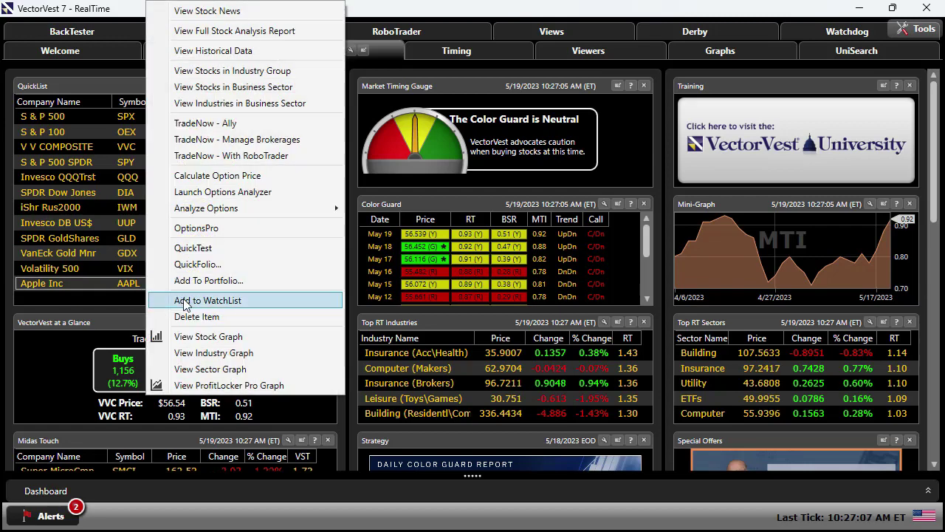
left_click(197, 317)
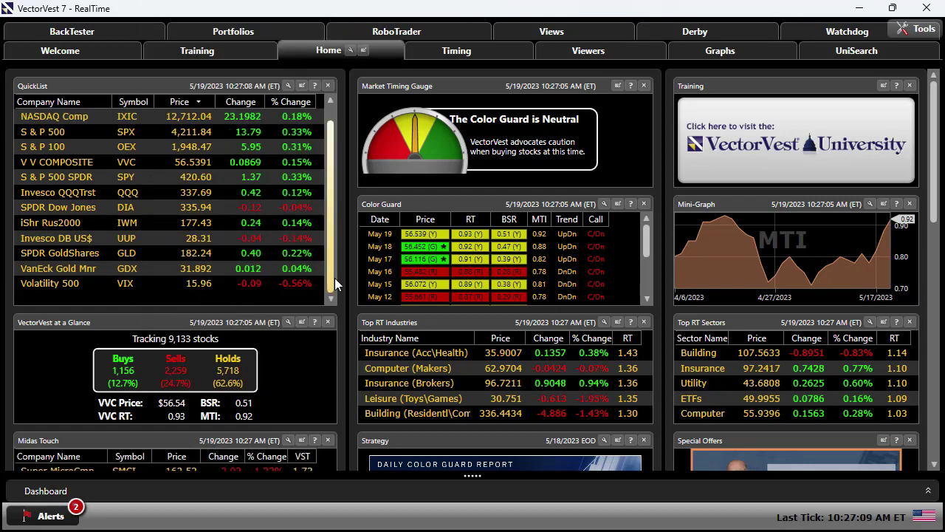
scroll(334, 279, "up", 1)
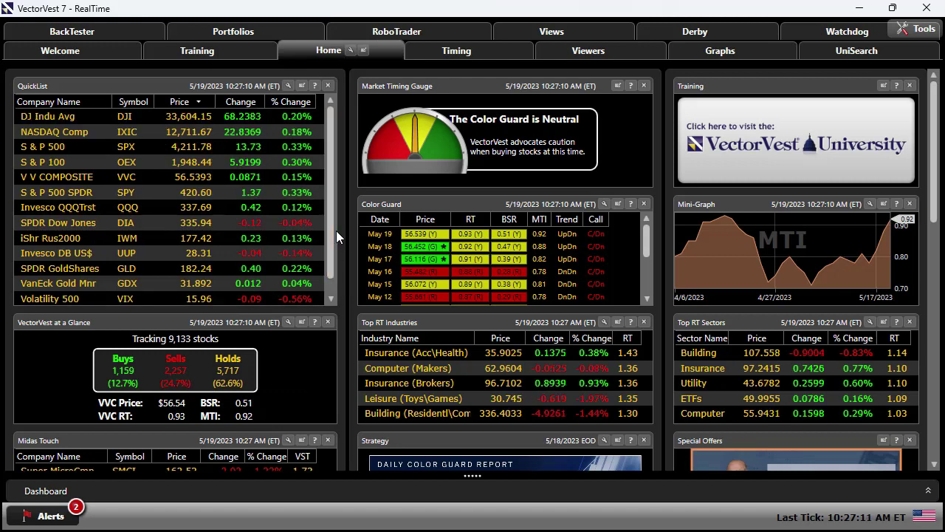
Set the QuickList widget's size to Small and close its settings.
left_click(289, 85)
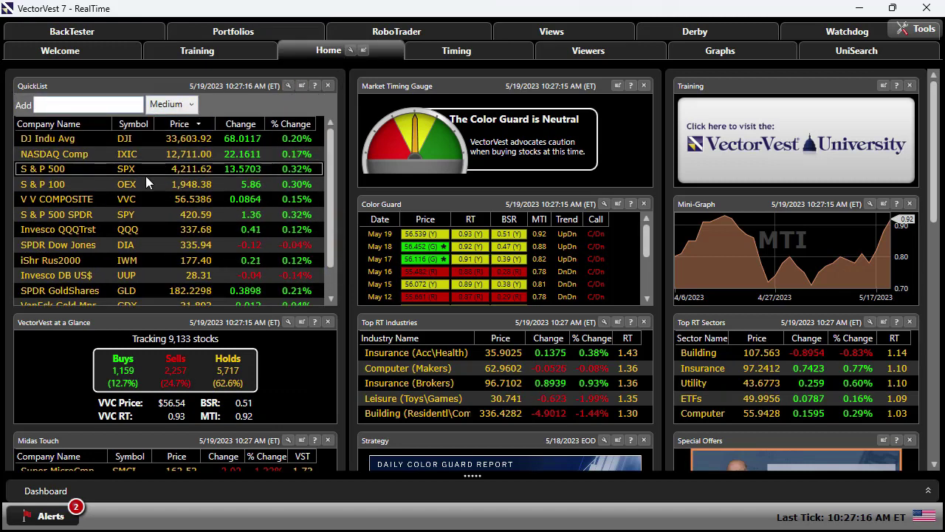
left_click(187, 105)
left_click(168, 123)
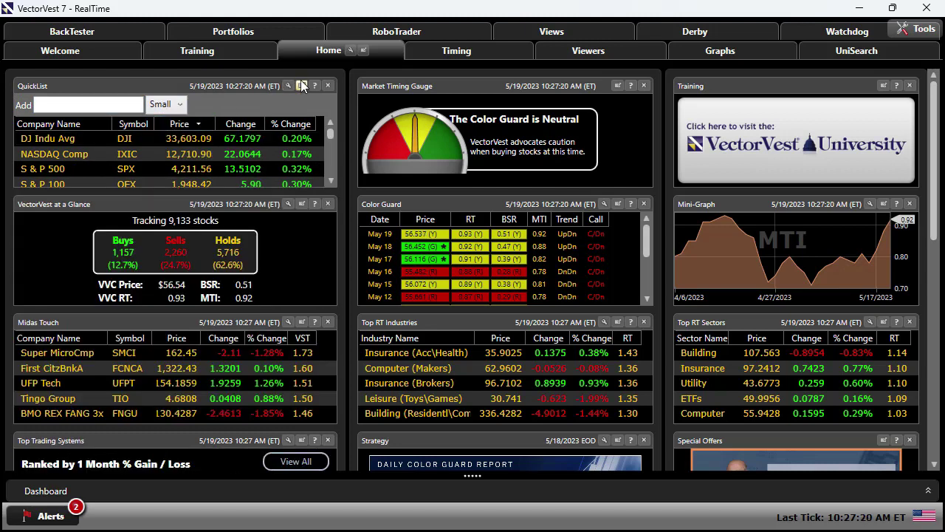
left_click(287, 86)
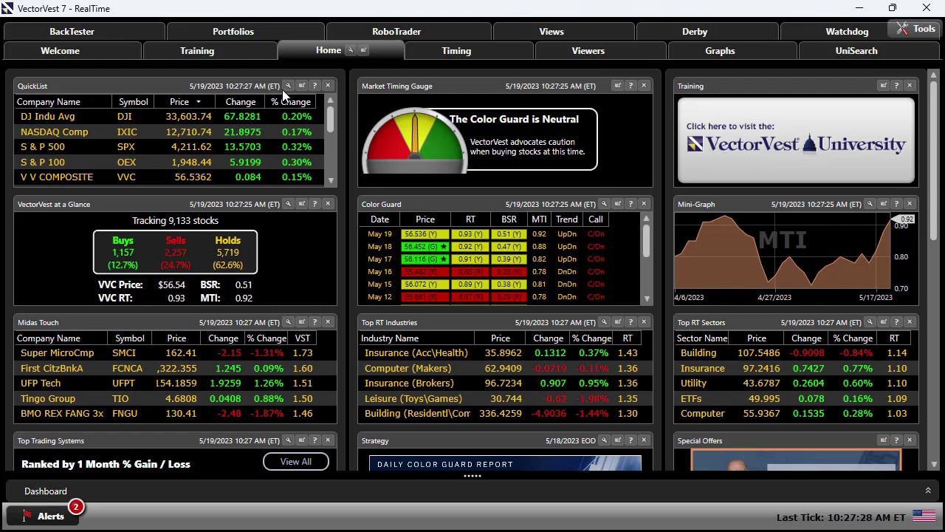
left_click(252, 130)
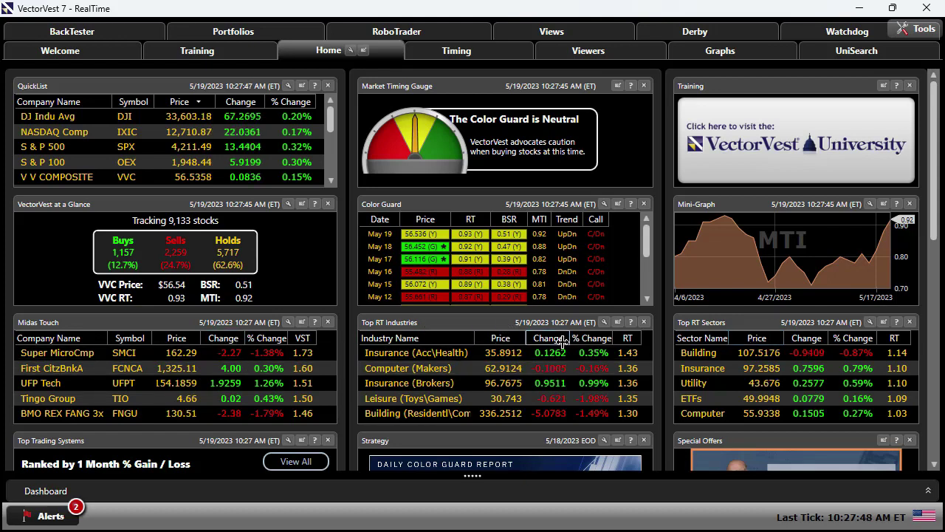
Show Top VST Stocks followed by Top RS Stocks in the Midas Touch widget.
left_click(289, 323)
left_click(83, 343)
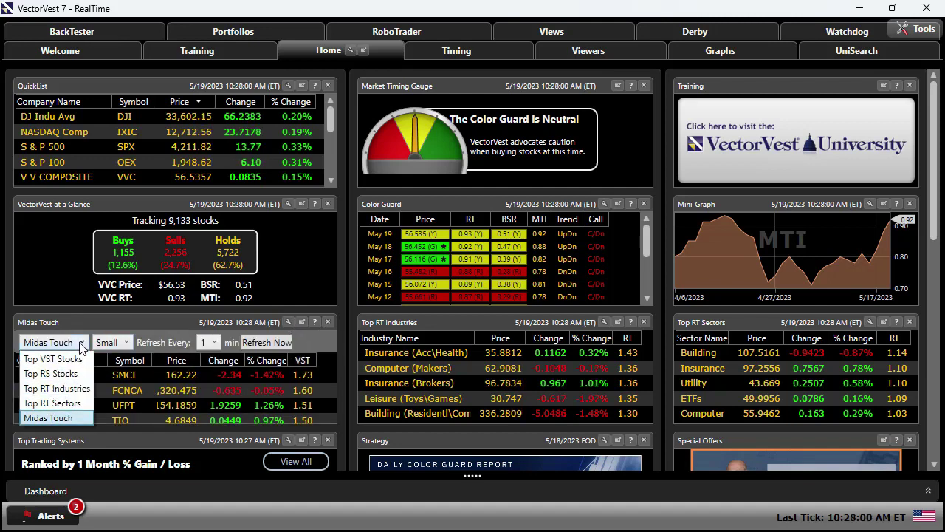
left_click(72, 360)
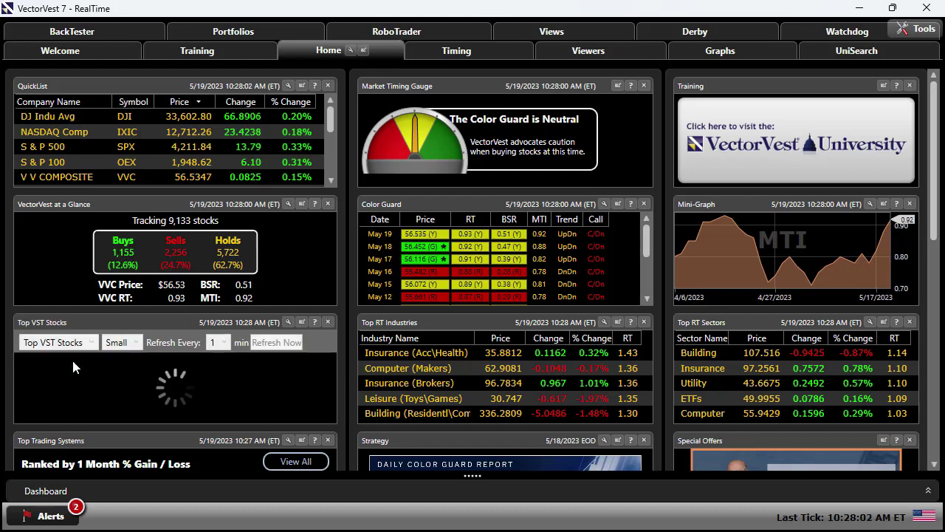
left_click(92, 343)
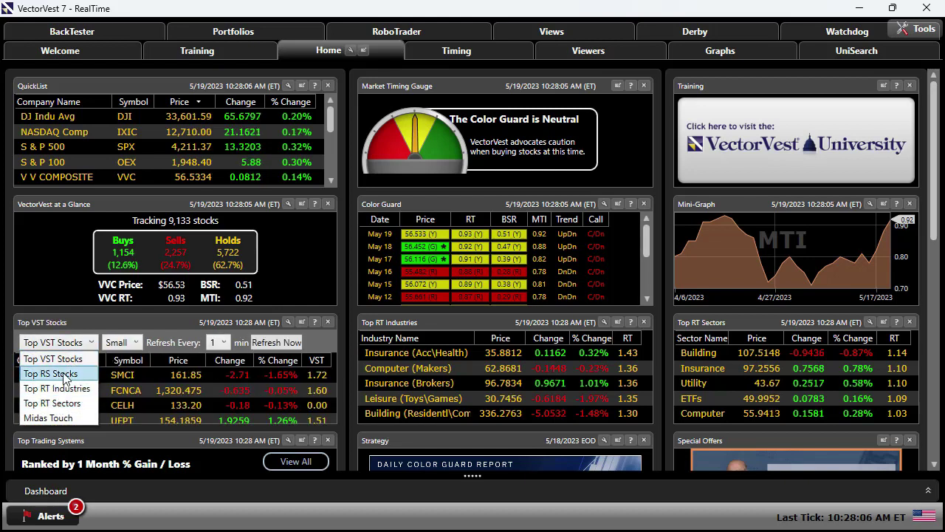
left_click(62, 373)
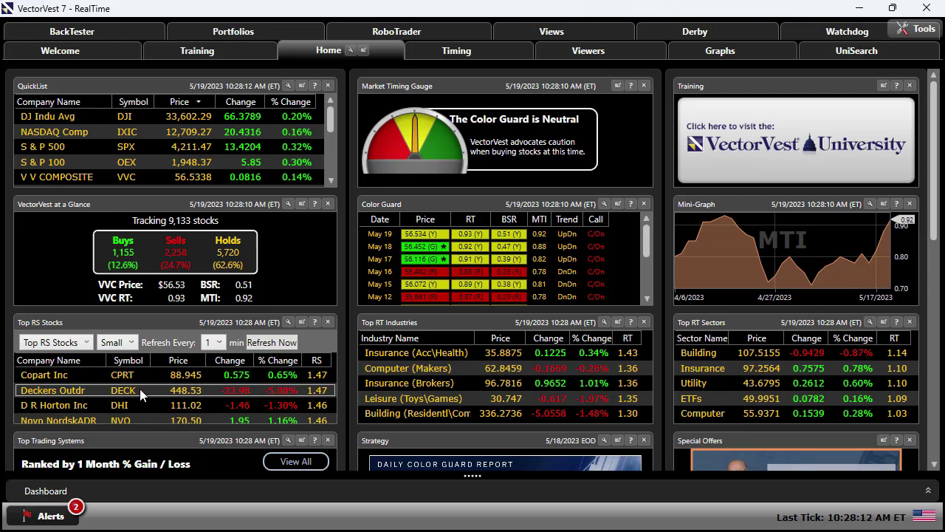
Switch the Top RS Stocks widget back to Midas Touch and close its settings.
left_click(87, 343)
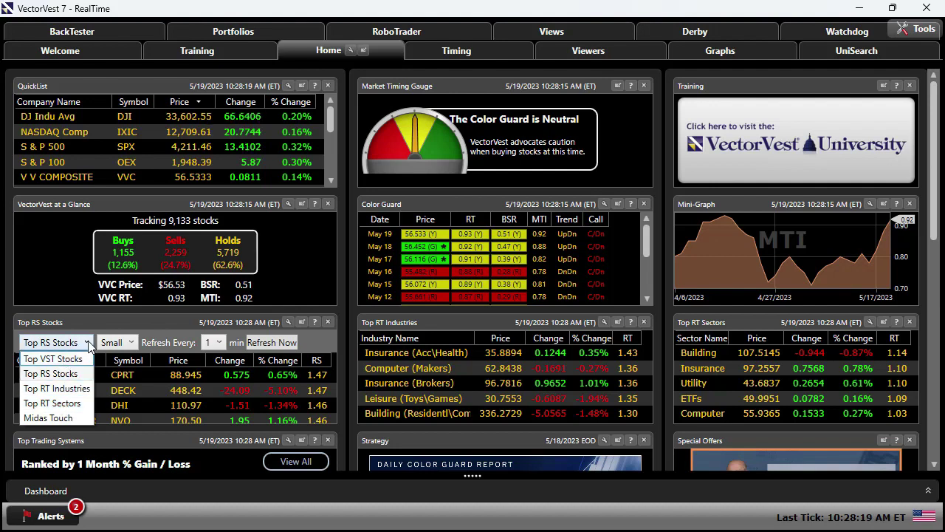
left_click(59, 417)
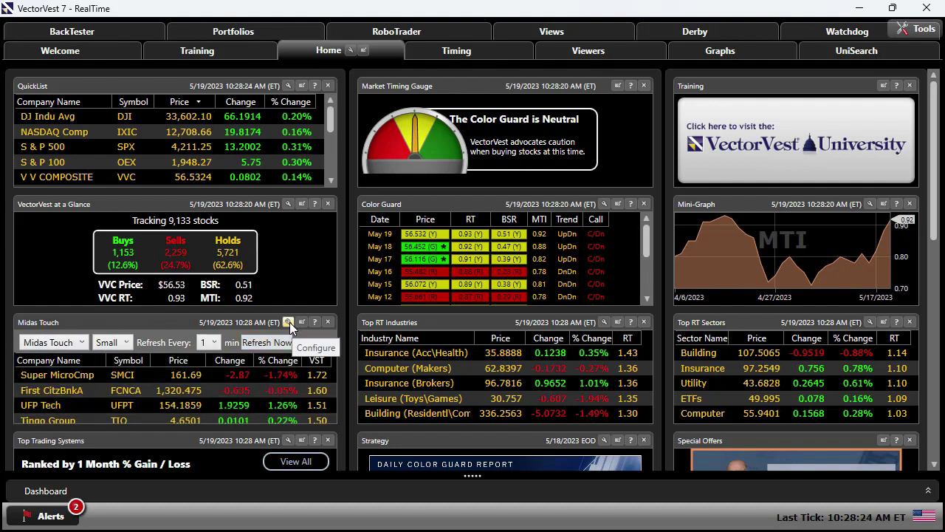
left_click(289, 322)
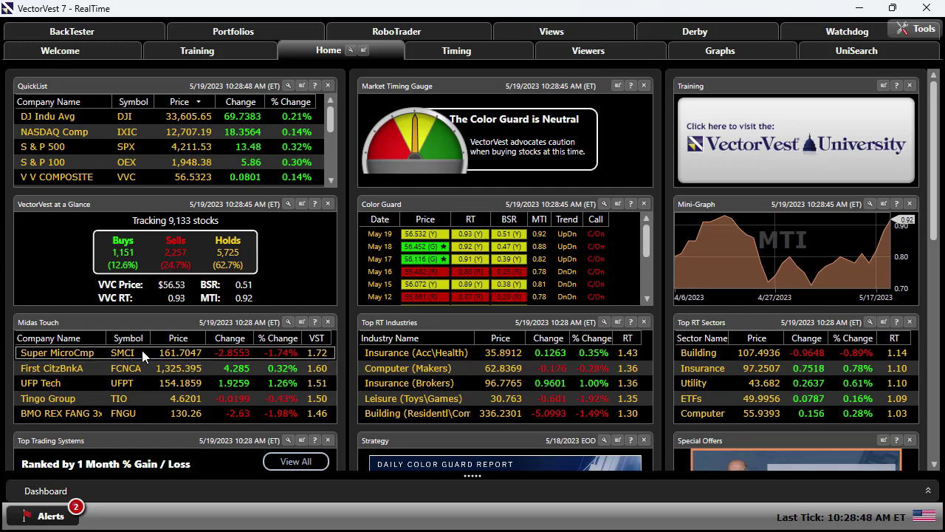
Open the stock graph for Super MicroCmp (SMCI) from the Midas Touch widget and maximize the graph window.
right_click(147, 351)
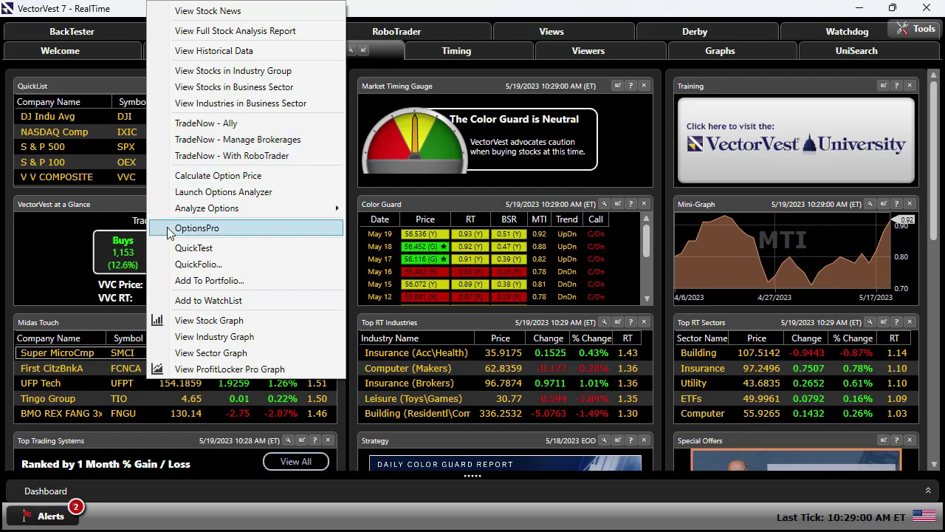
left_click(214, 322)
left_click_drag(764, 102, 569, 47)
left_click(840, 41)
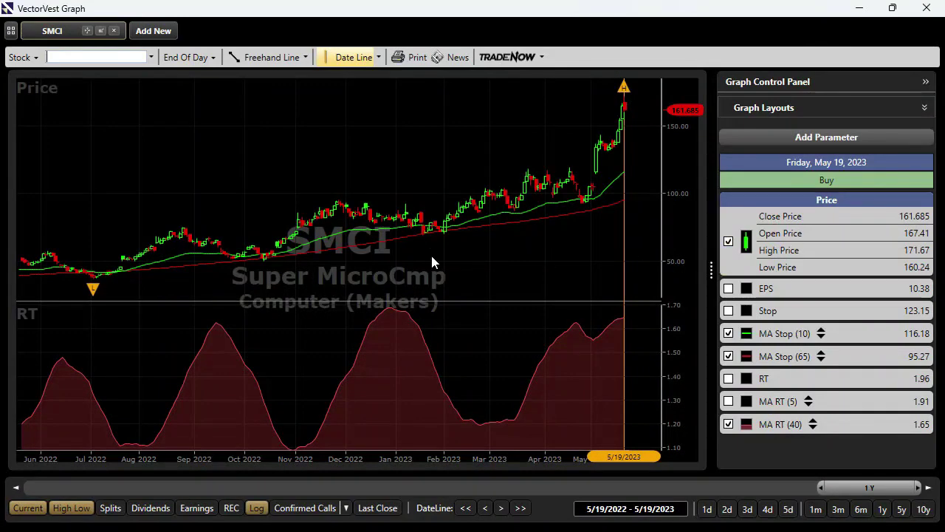
Load the Midas Touch graph layout for SMCI and review its plotted parameters.
left_click(925, 107)
scroll(817, 193, "down", 1)
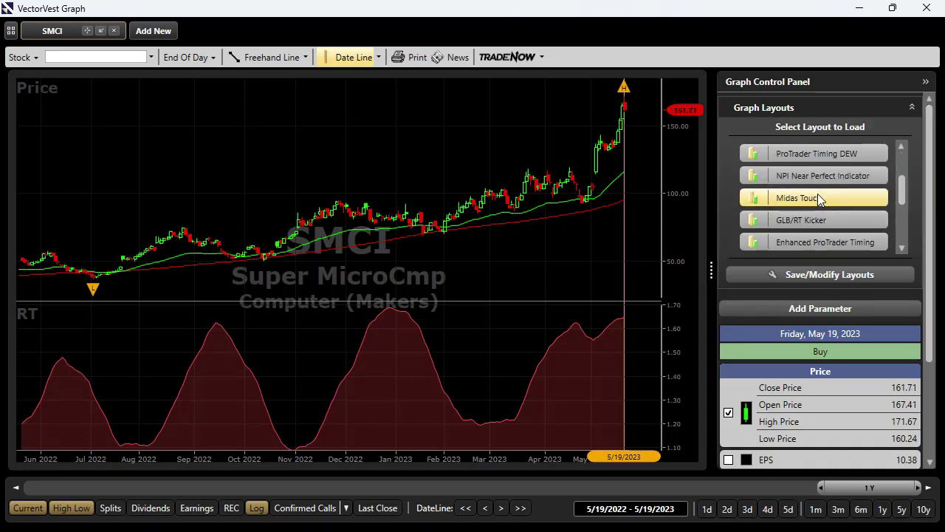
scroll(817, 194, "down", 1)
scroll(817, 193, "down", 1)
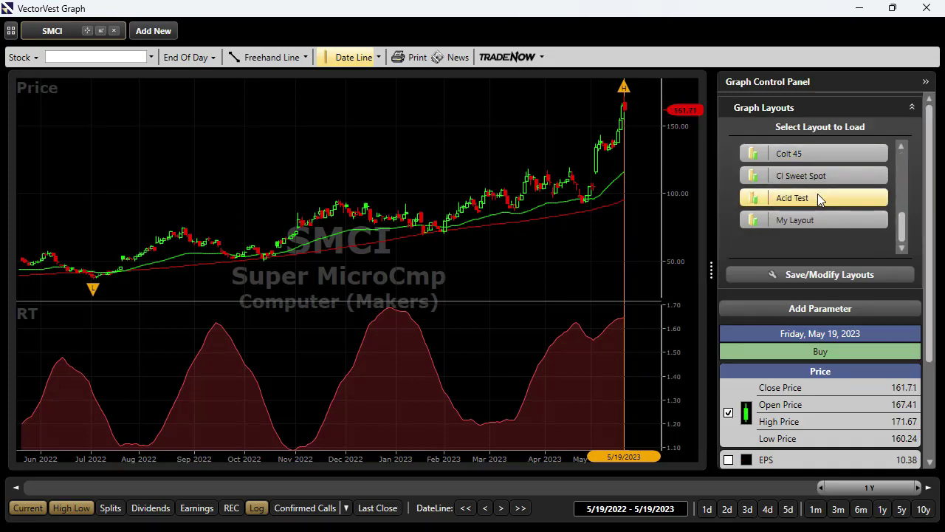
scroll(817, 193, "up", 2)
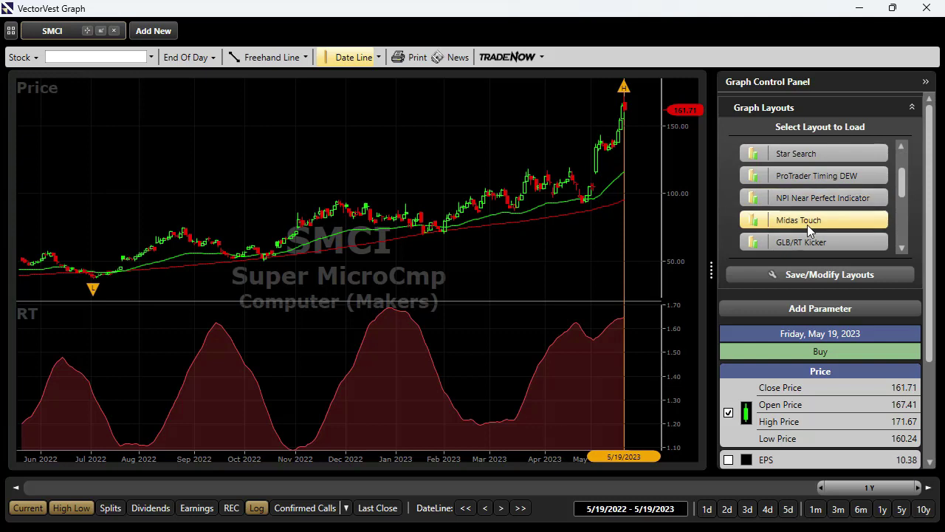
left_click(807, 220)
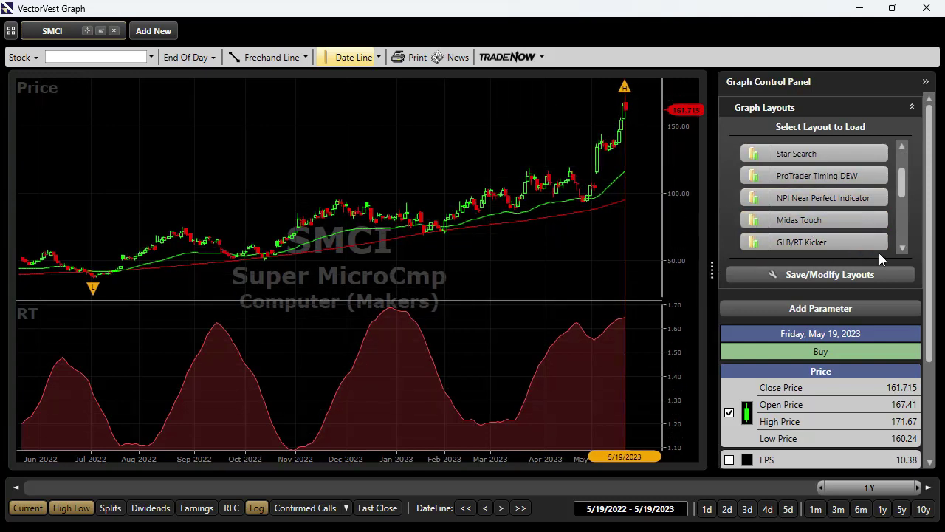
left_click_drag(930, 285, 913, 397)
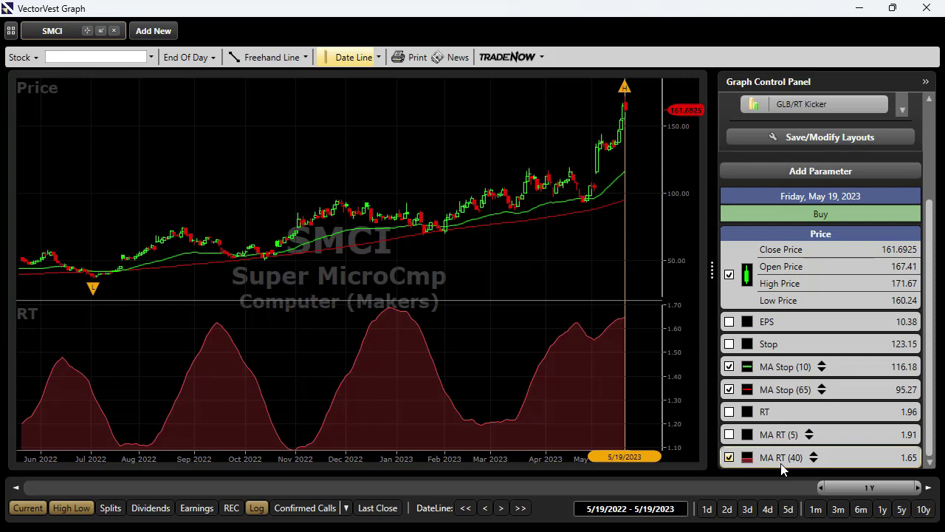
Show the SMCI graph over three months, inspect the latest price and RT trend, and close the graph window.
left_click(838, 510)
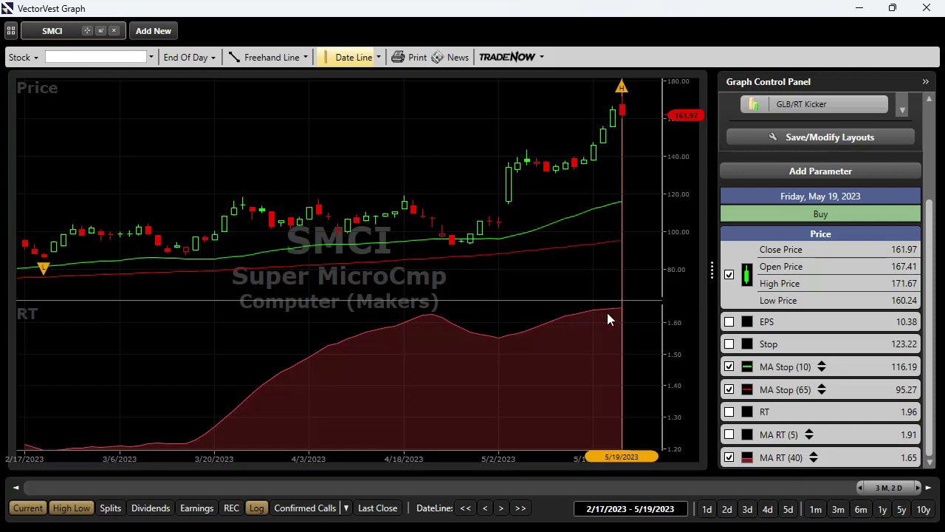
mouse_move(593, 316)
mouse_move(630, 111)
left_click(926, 8)
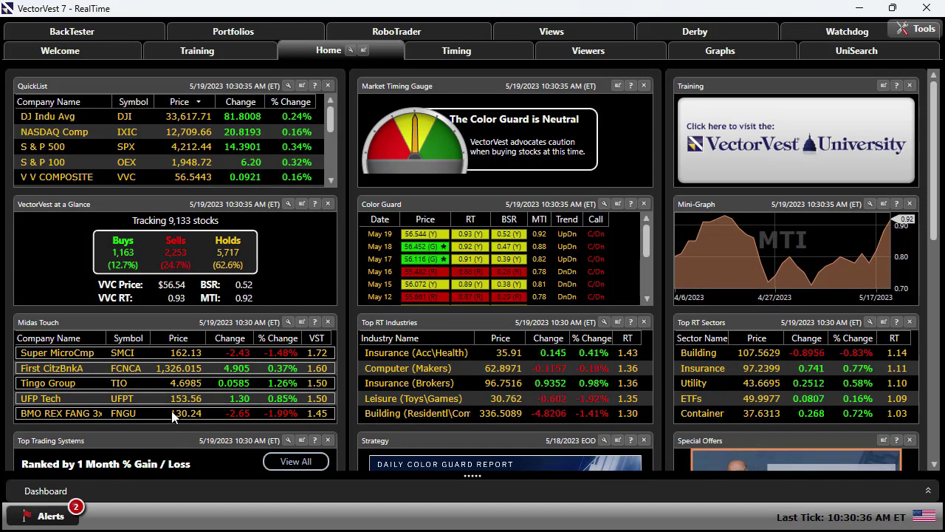
Review the commands available for the selected Midas Touch stocks and the widget's size options.
right_click(154, 378)
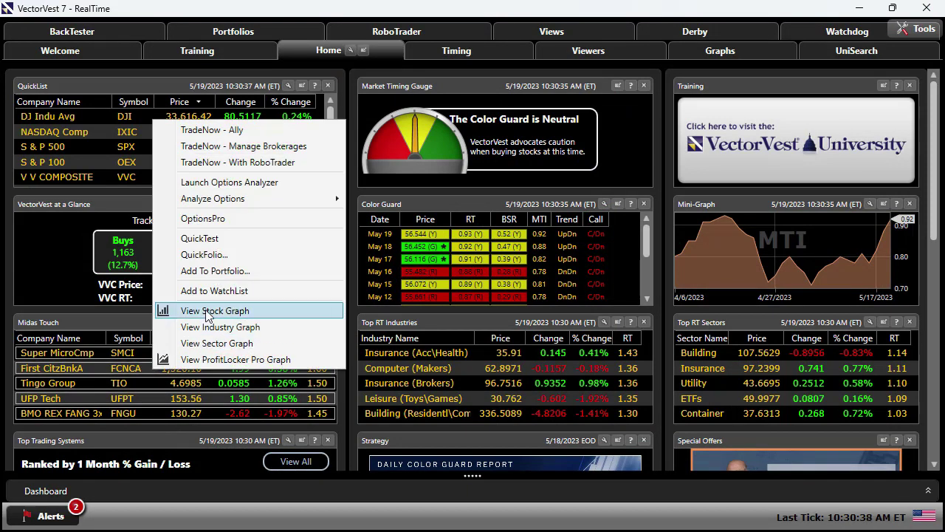
left_click(65, 260)
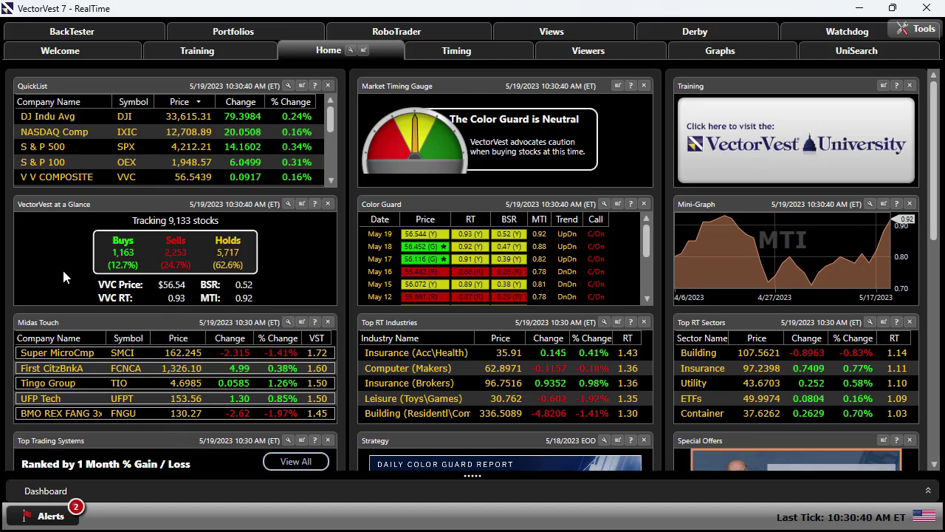
left_click(288, 322)
left_click(128, 343)
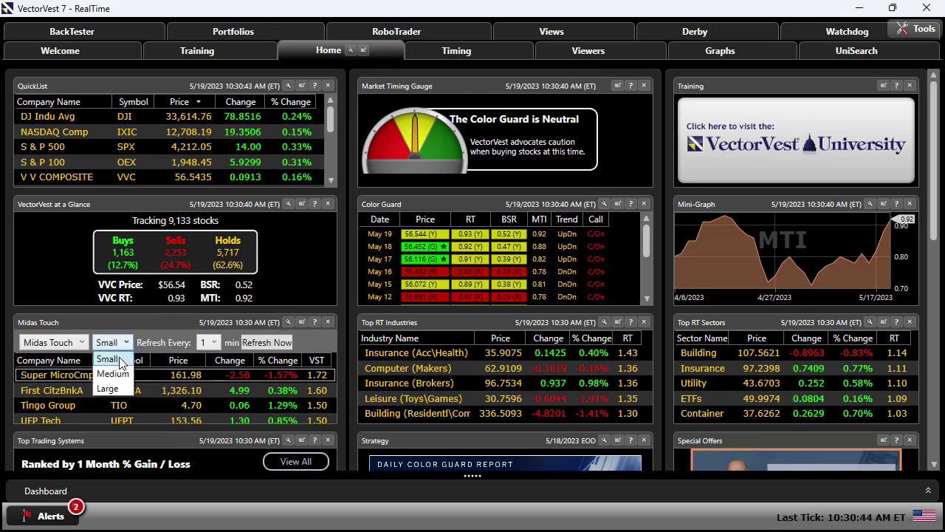
left_click(288, 323)
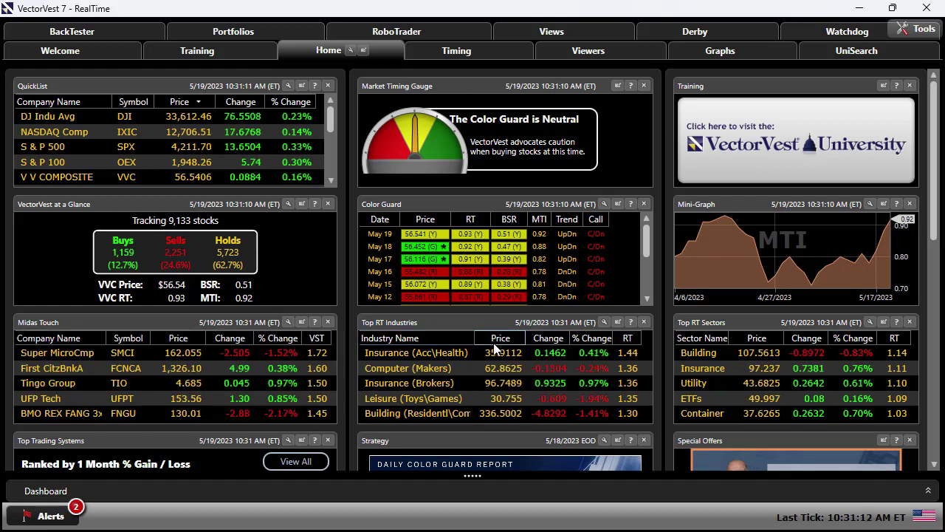
Open the list of stocks in the Insurance (Acc\Health) industry group from the Top RT Industries widget.
left_click(472, 353)
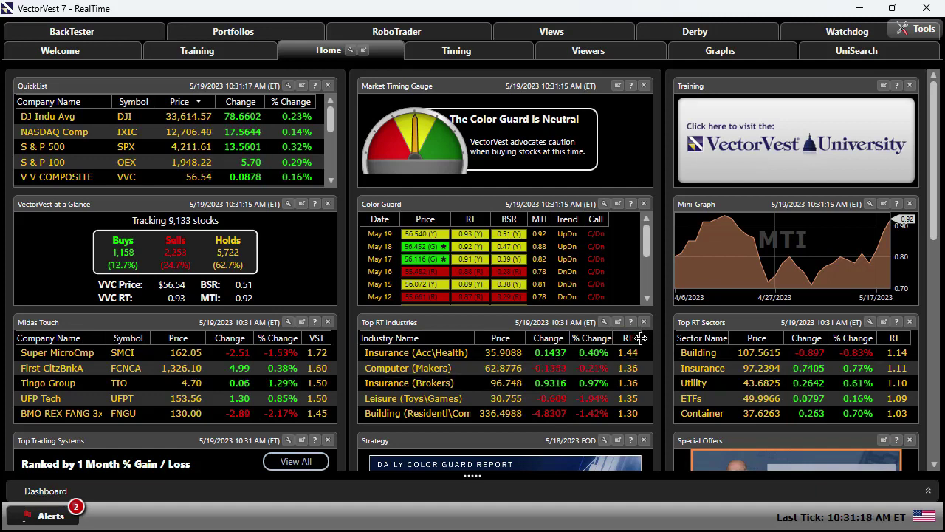
left_click(478, 372)
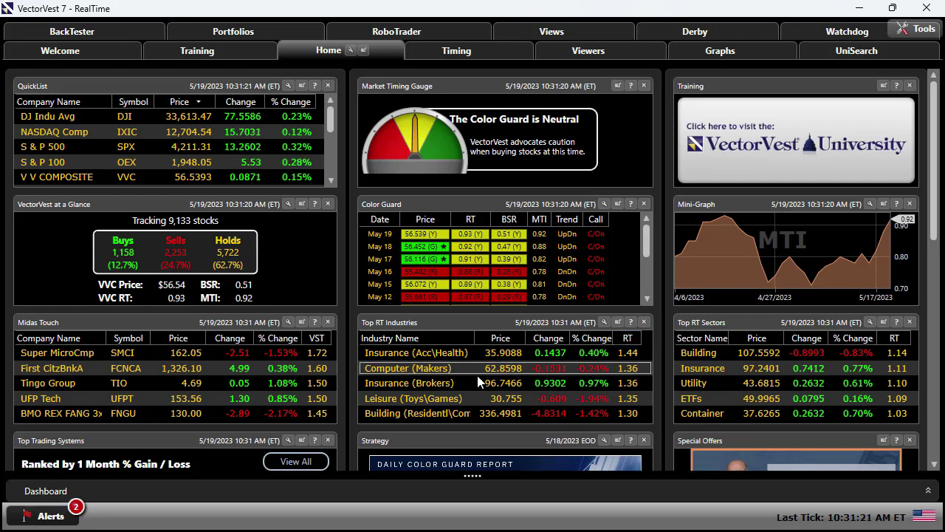
left_click(488, 358)
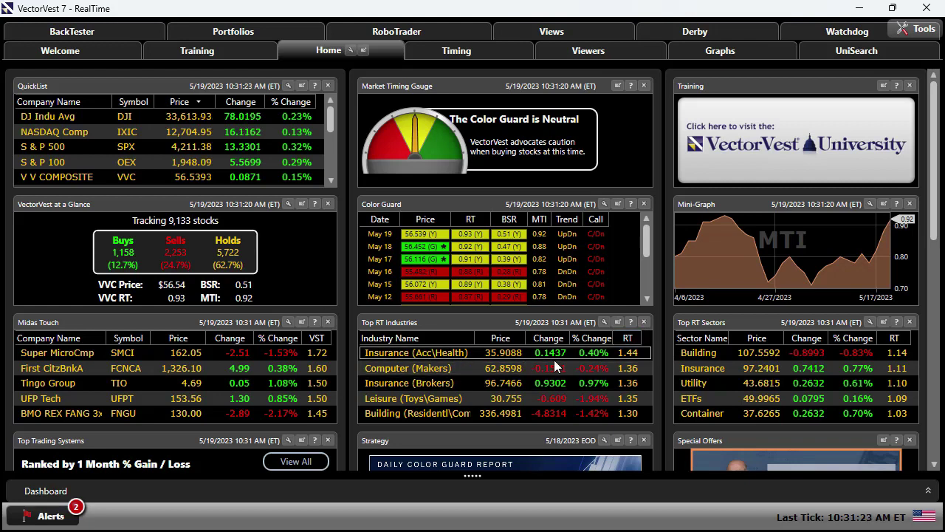
left_click(459, 363)
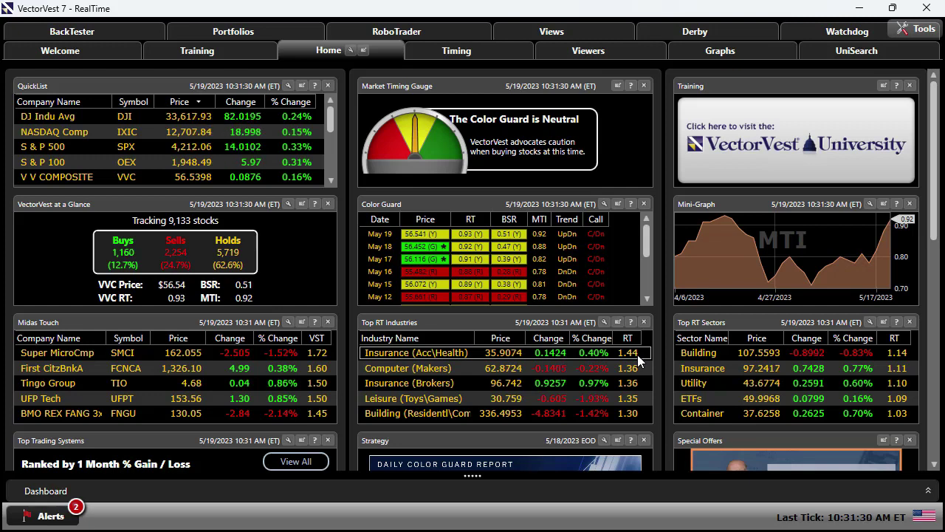
right_click(420, 351)
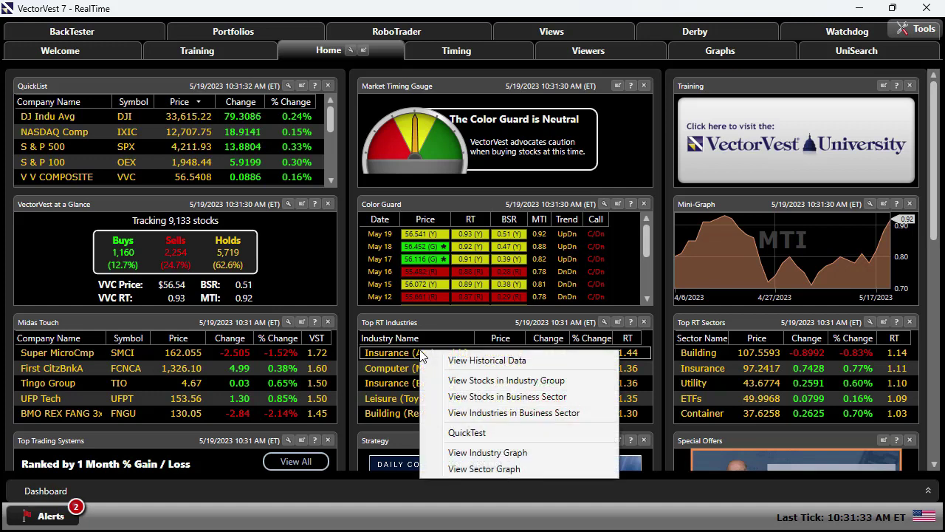
left_click(495, 385)
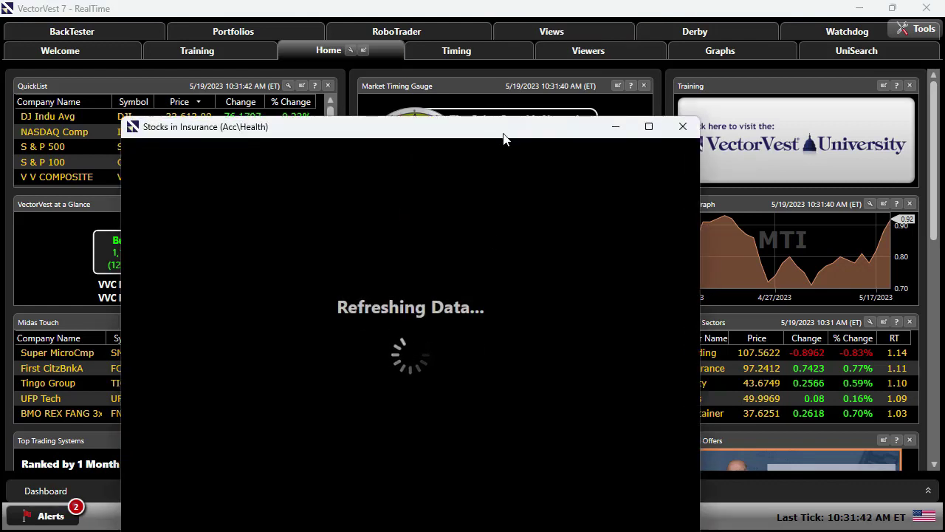
Maximize the Insurance (Acc\Health) stock list, review its stocks, and close the list.
left_click_drag(502, 133, 581, 72)
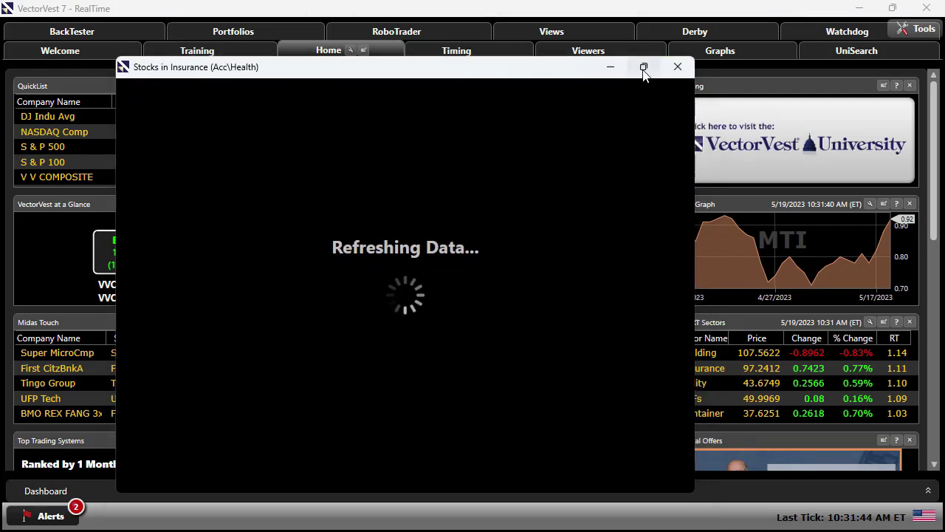
left_click(643, 67)
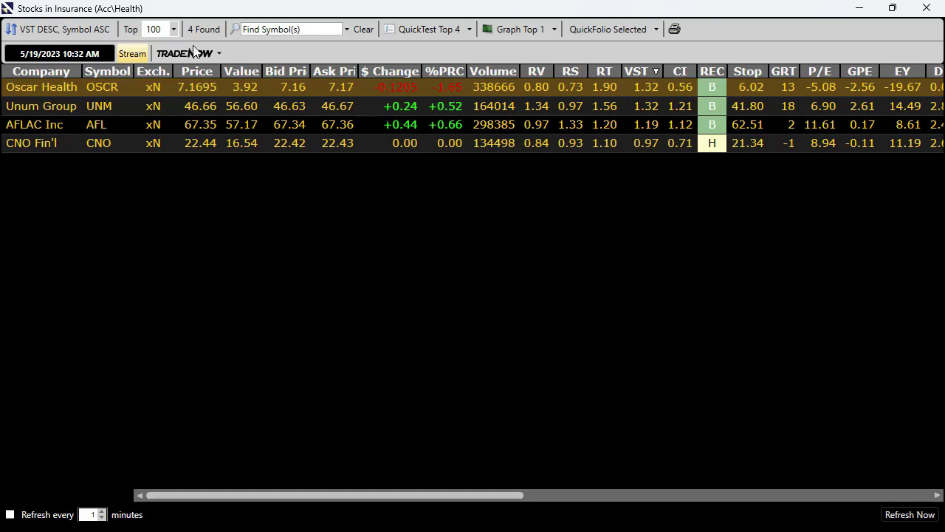
left_click(927, 9)
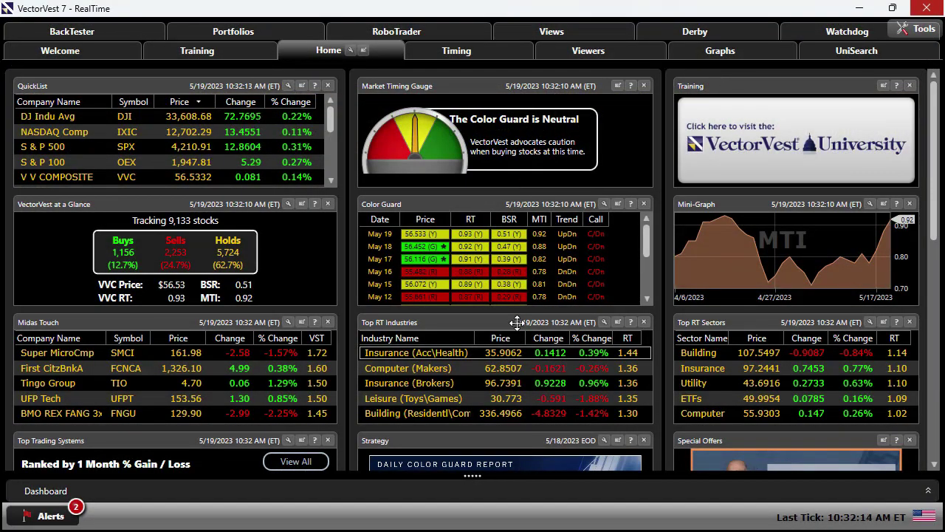
Preview the Top RT Industries widget at Large size, return it to Small, and hide its settings.
left_click(604, 322)
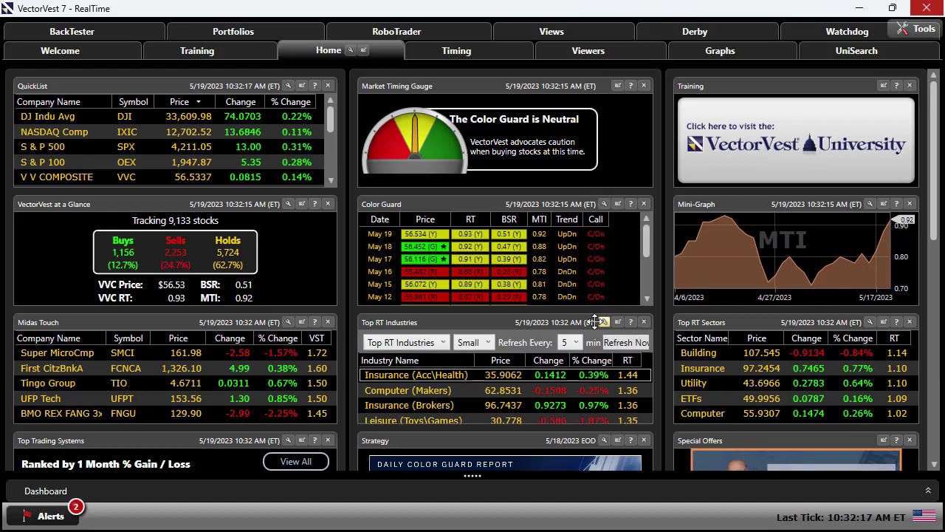
left_click(476, 343)
left_click(472, 389)
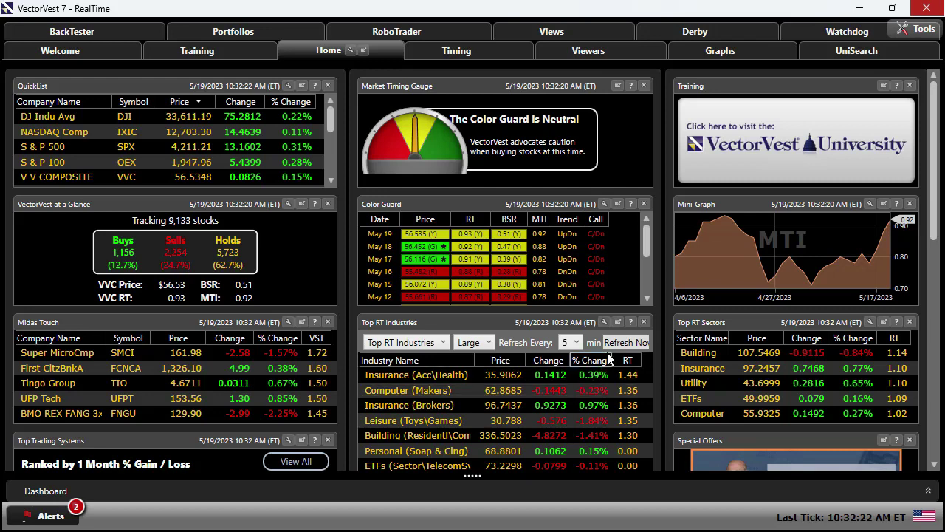
left_click(488, 343)
left_click(473, 361)
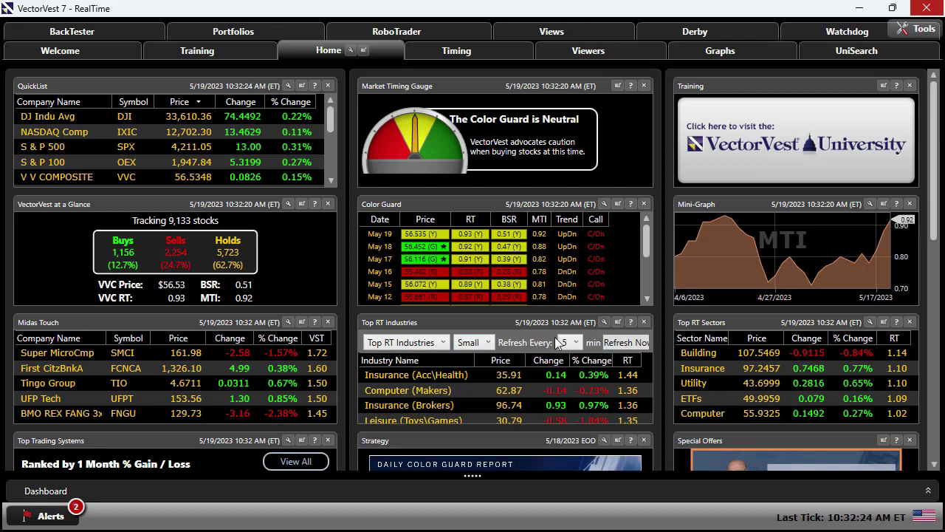
left_click(604, 323)
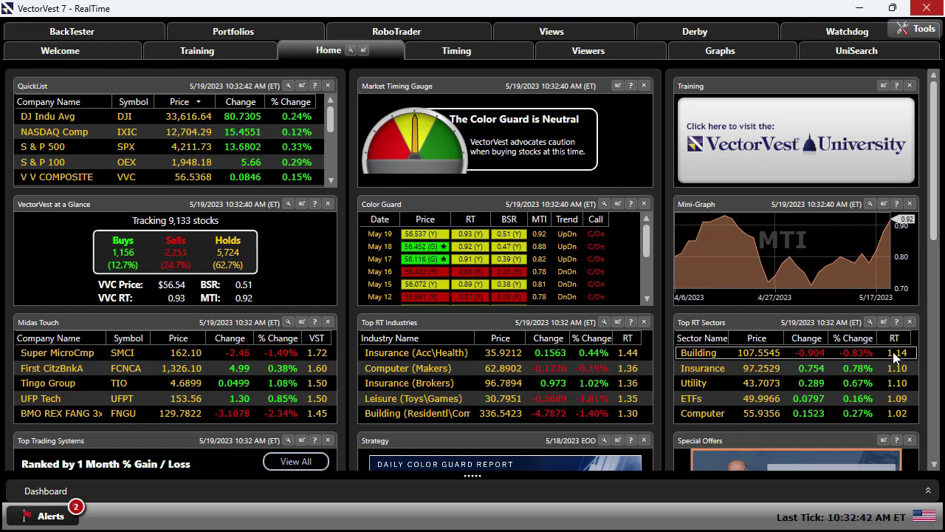
View the stocks in the Building business sector from Top RT Sectors, check their Industry column, and close the list.
right_click(722, 354)
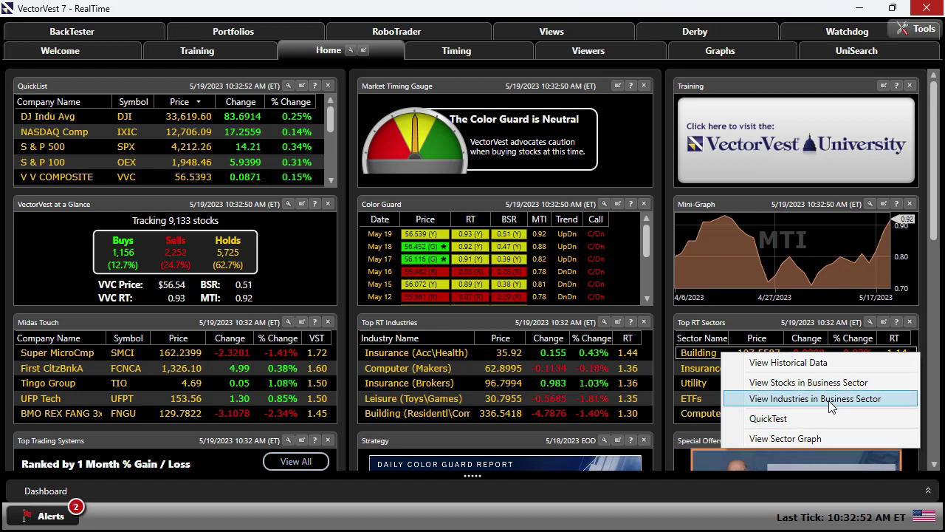
left_click(781, 384)
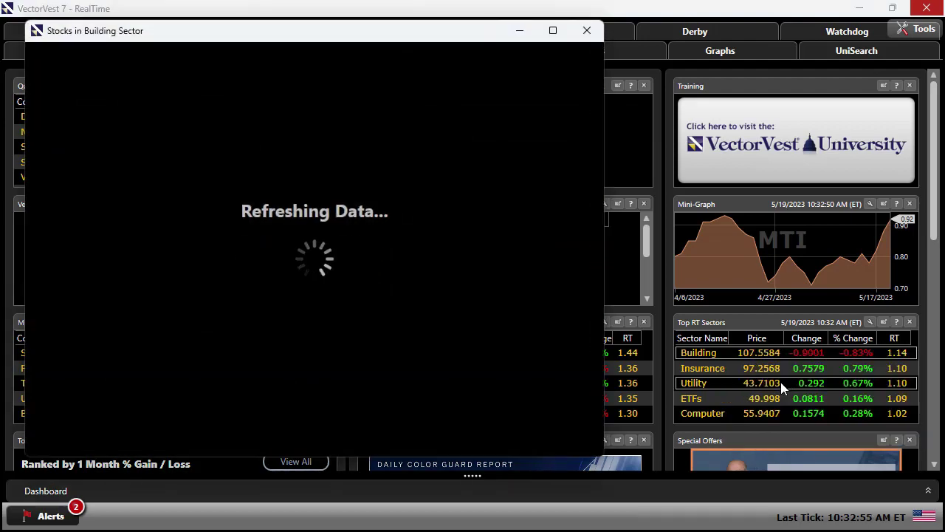
left_click(555, 32)
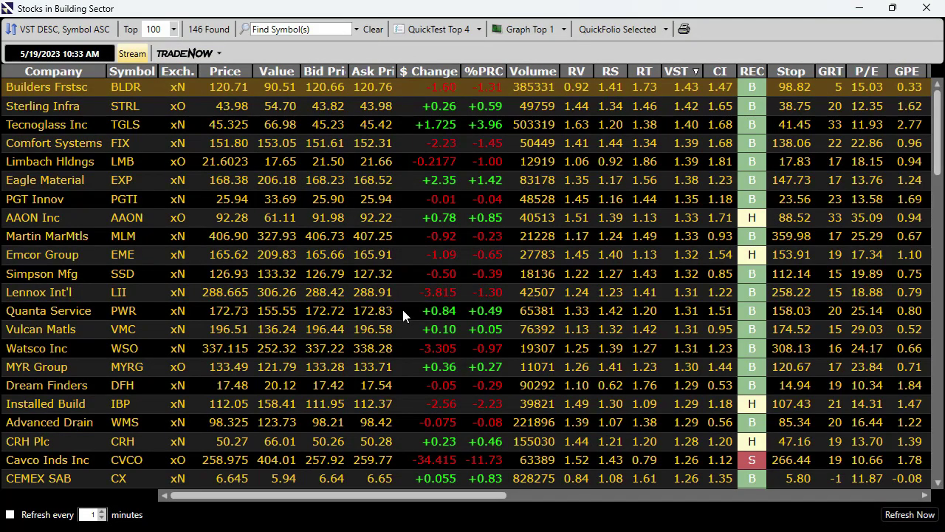
left_click_drag(395, 501, 842, 505)
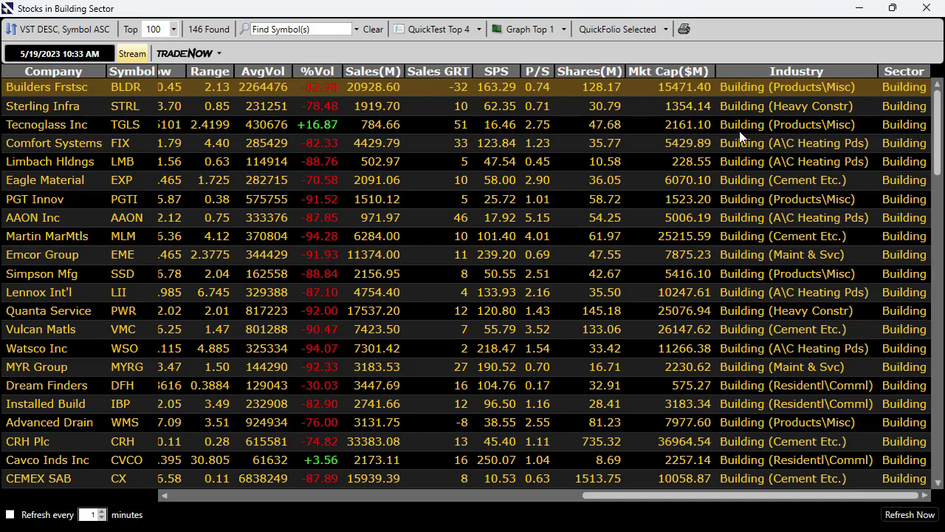
scroll(739, 130, "left", 1)
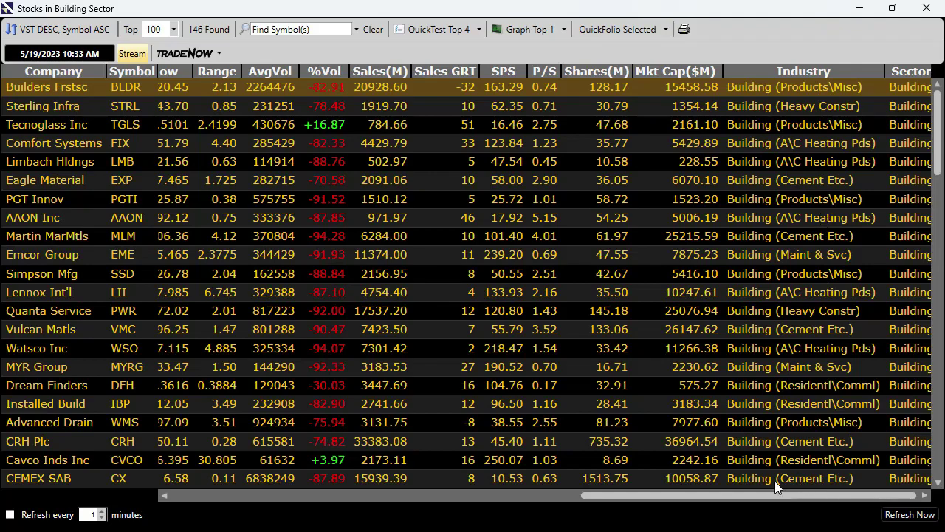
scroll(763, 499, "left", 5)
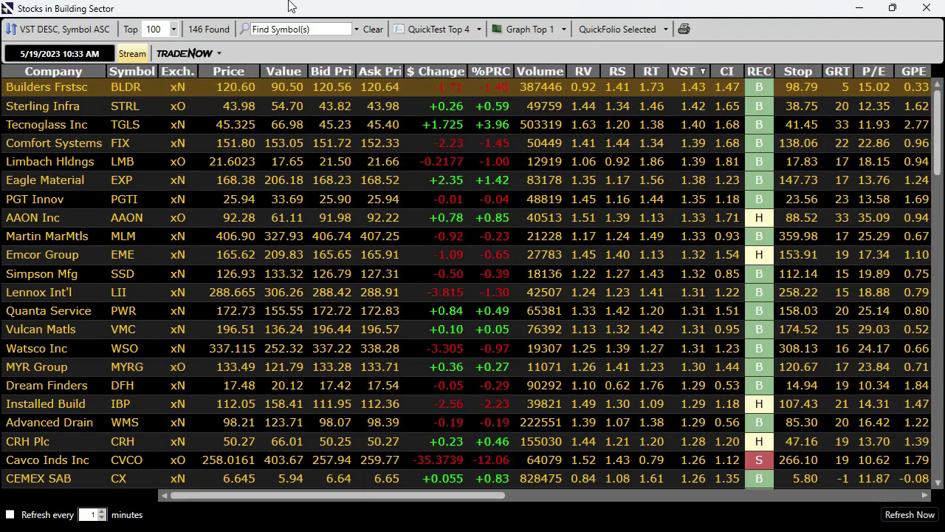
left_click(928, 8)
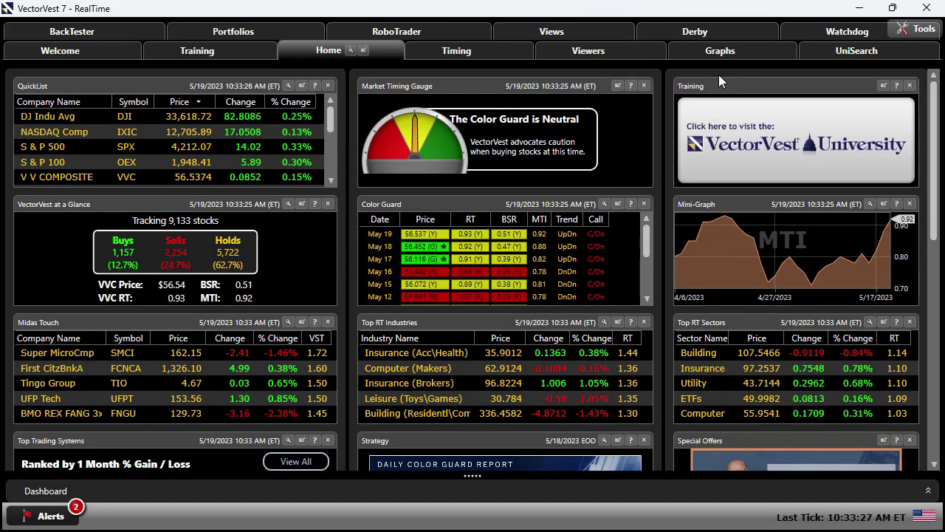
Open the list of industries in the Building business sector from Top RT Sectors in a maximized window.
left_click(753, 368)
left_click(723, 352)
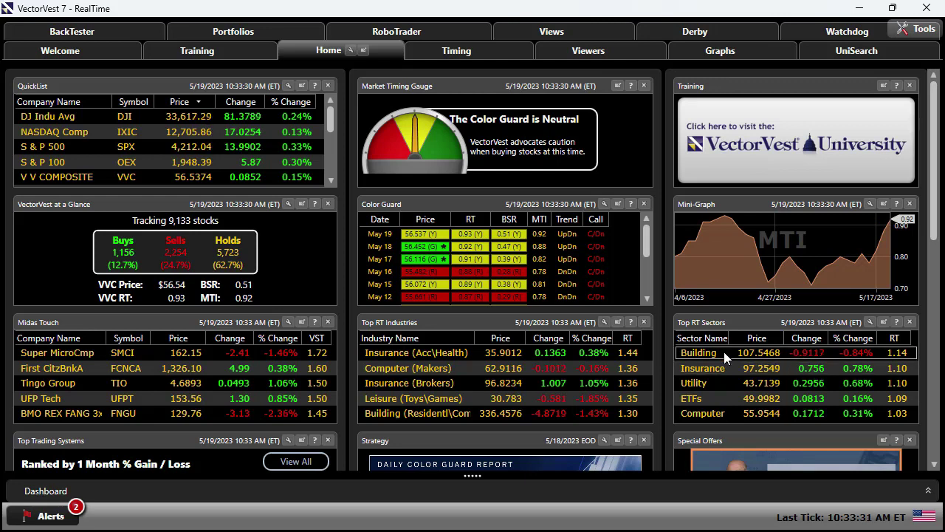
right_click(723, 351)
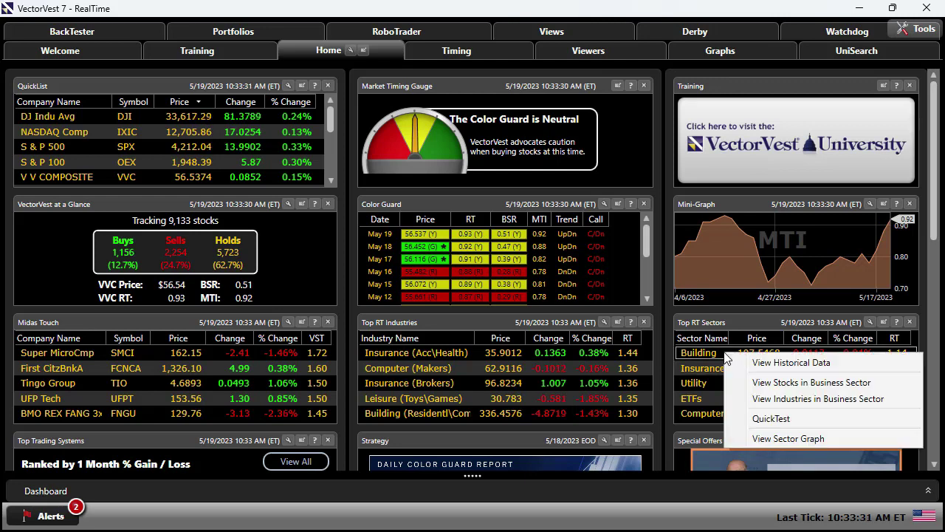
left_click(820, 400)
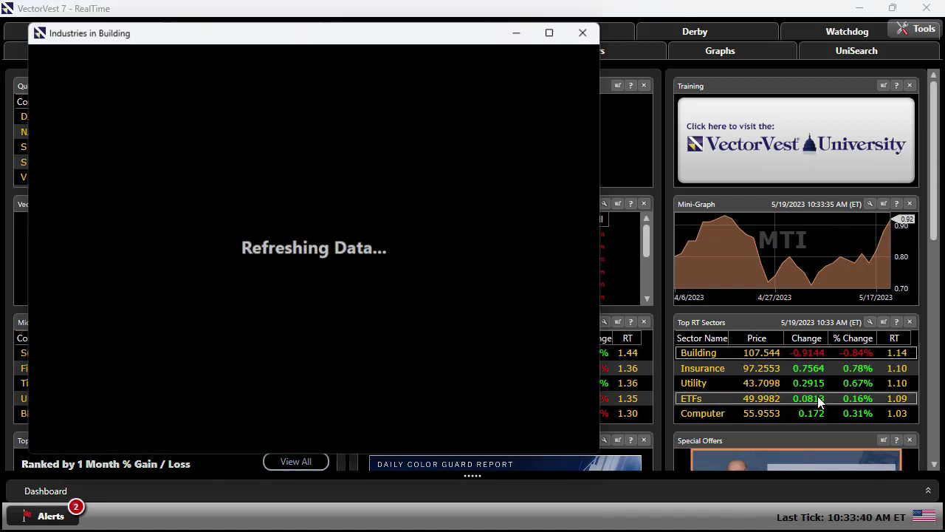
left_click(556, 33)
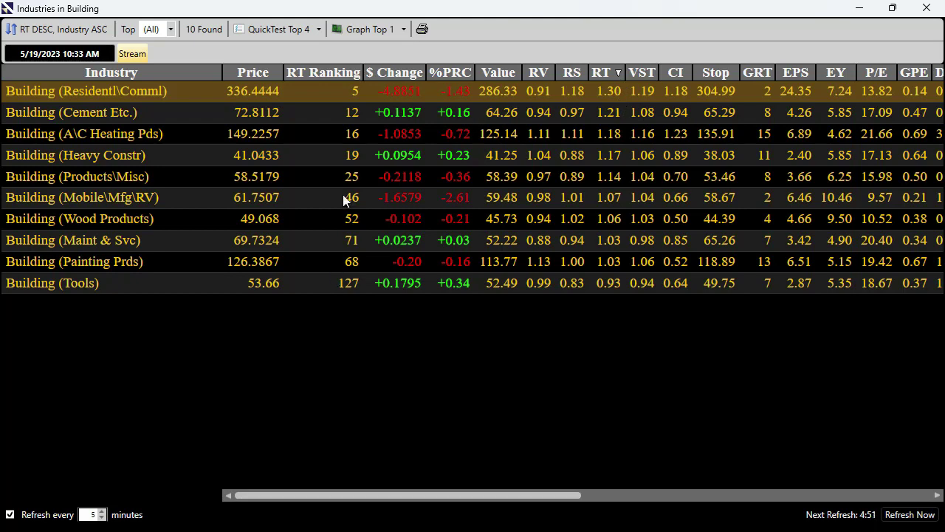
Open the maximized list of stocks in the Building (Residentl\Comml) industry group.
right_click(154, 89)
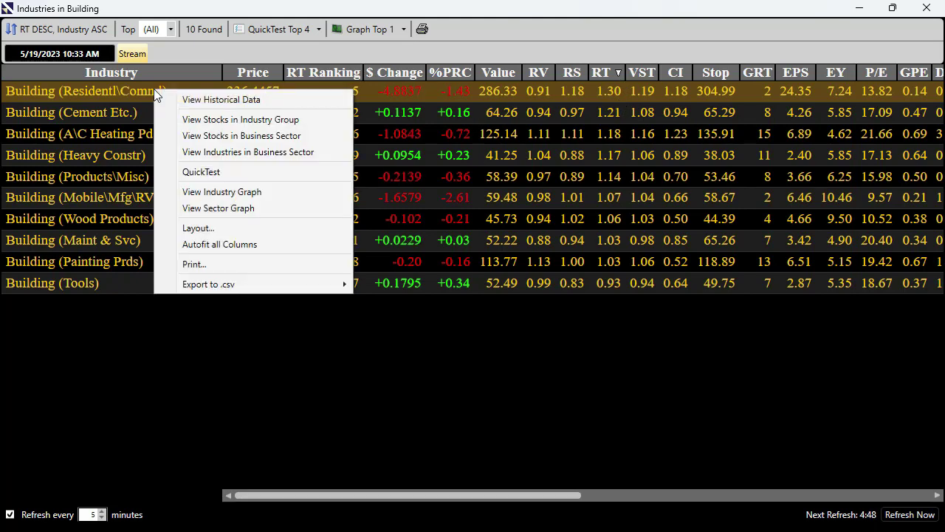
left_click(264, 121)
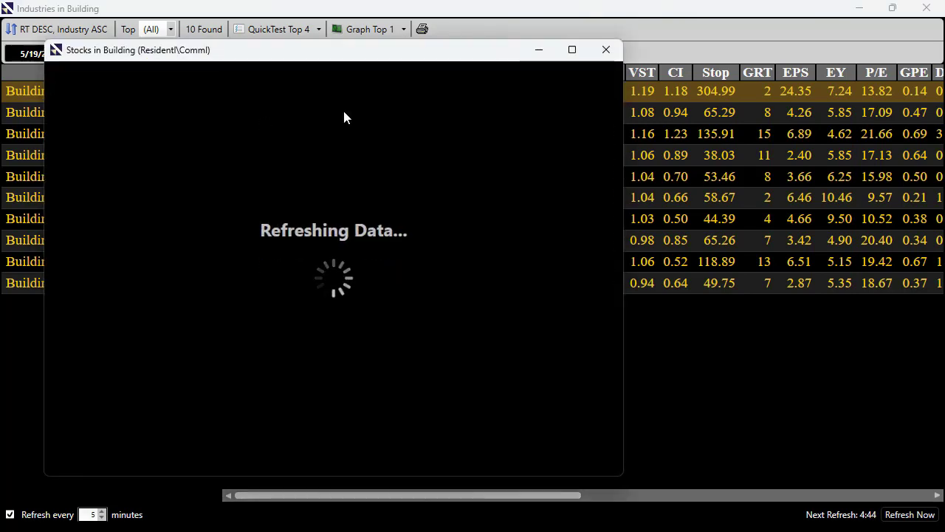
left_click(572, 50)
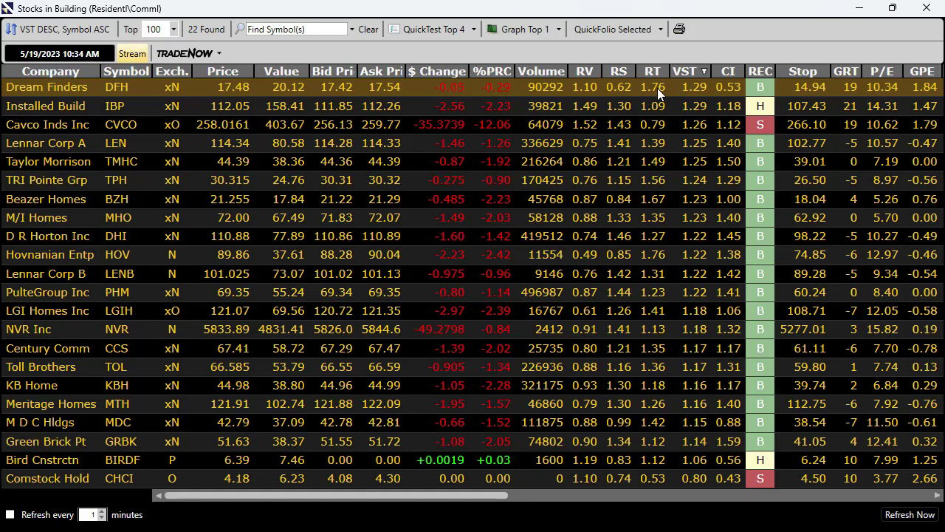
Open the stock graph for Dream Finders (DFH), maximize it, and show a three-month period.
right_click(333, 84)
left_click(409, 394)
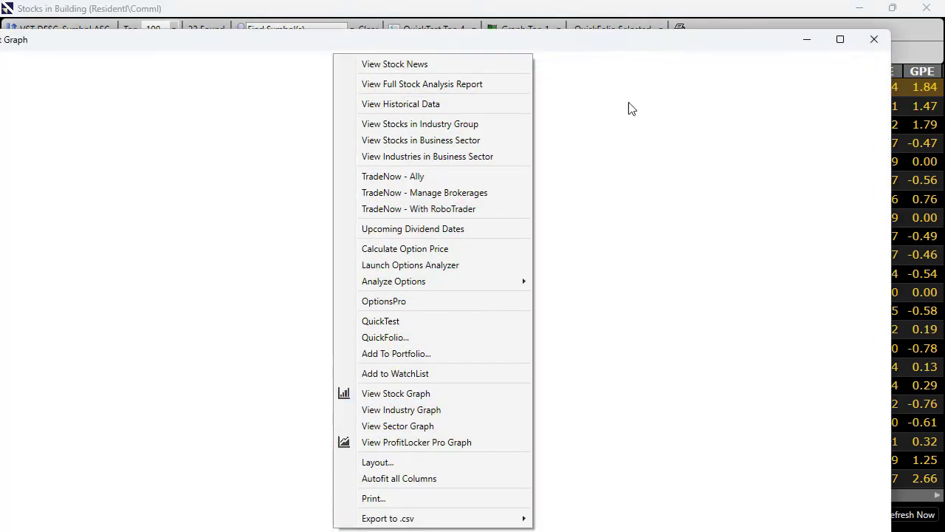
left_click(840, 39)
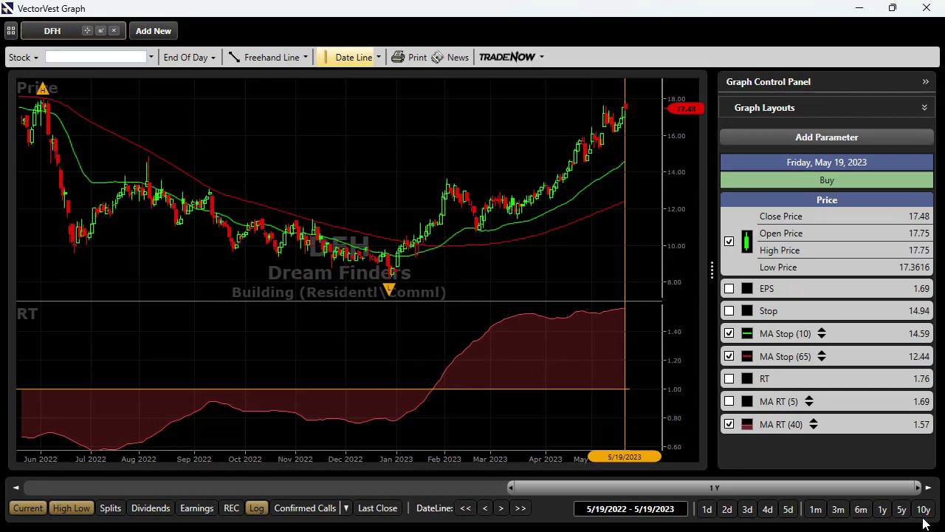
left_click(839, 509)
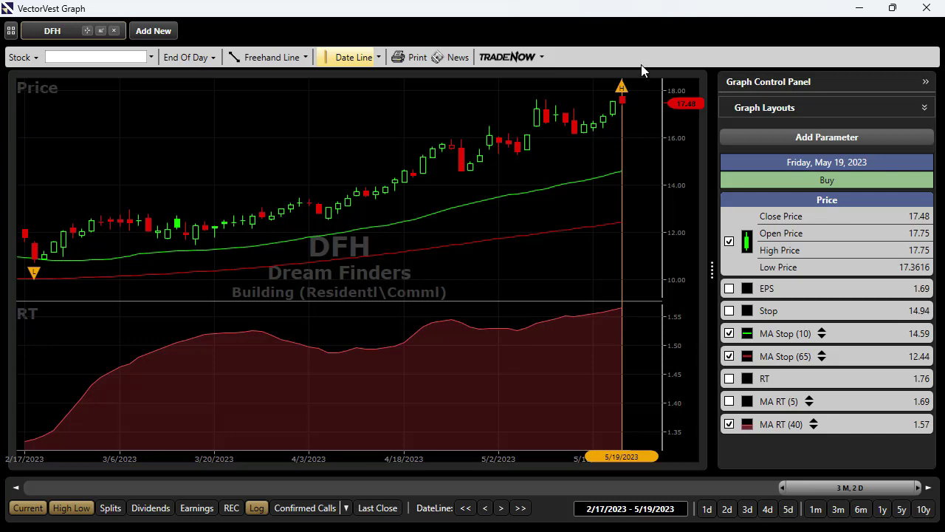
mouse_move(628, 94)
Close the DFH graph and the Building stock and industry lists to return to the Home page.
left_click(927, 7)
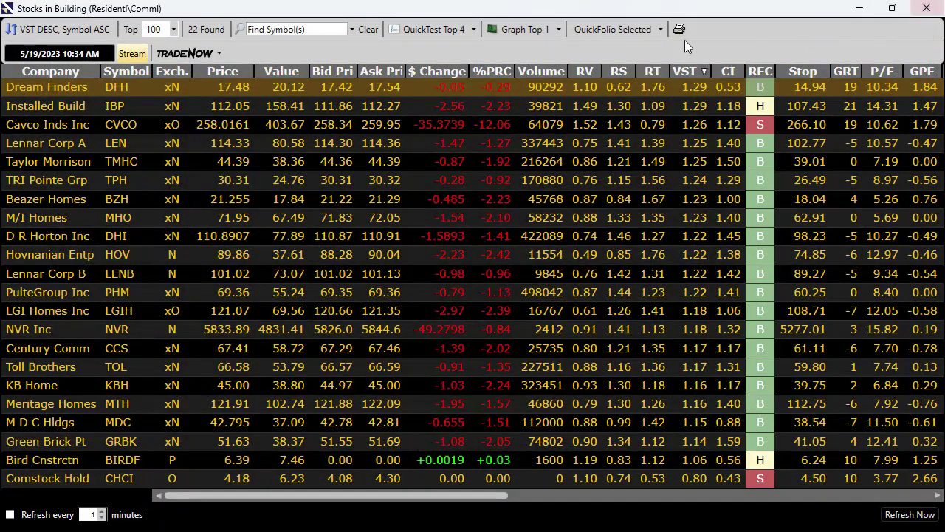
left_click(925, 8)
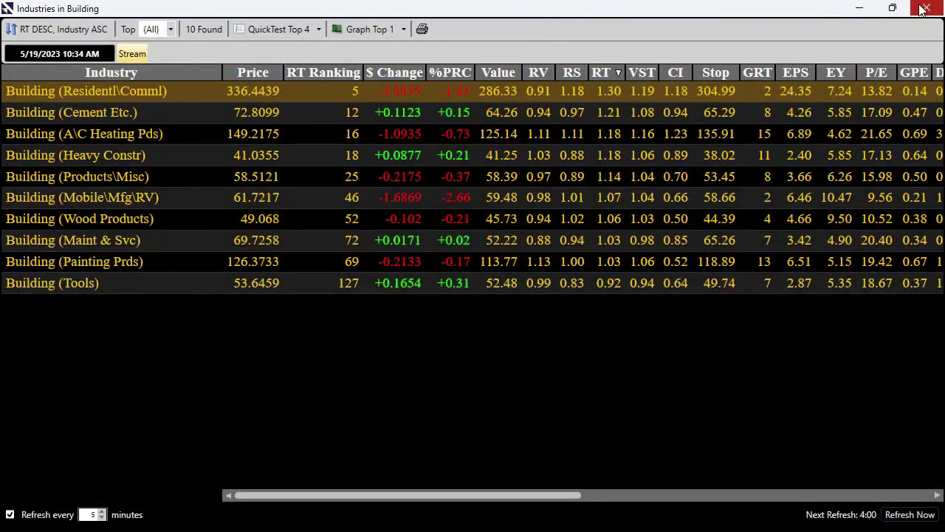
left_click(925, 8)
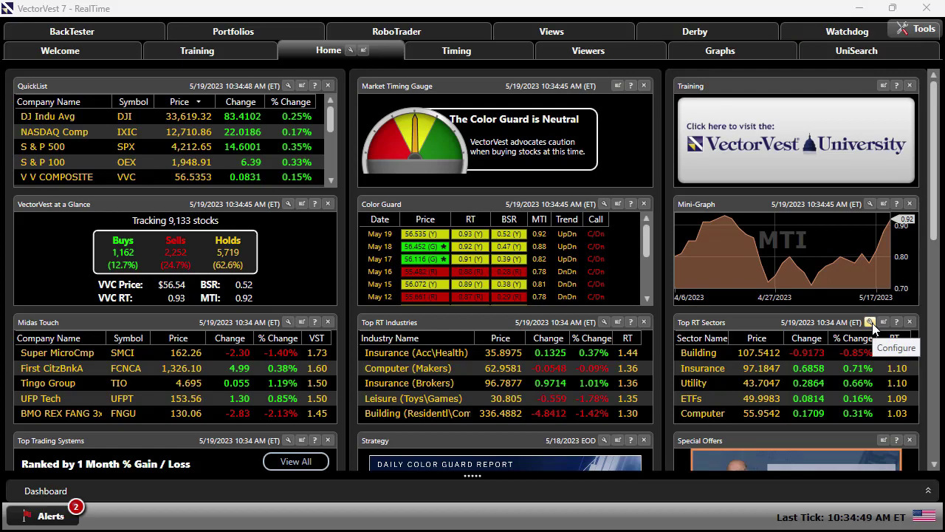
left_click(831, 357)
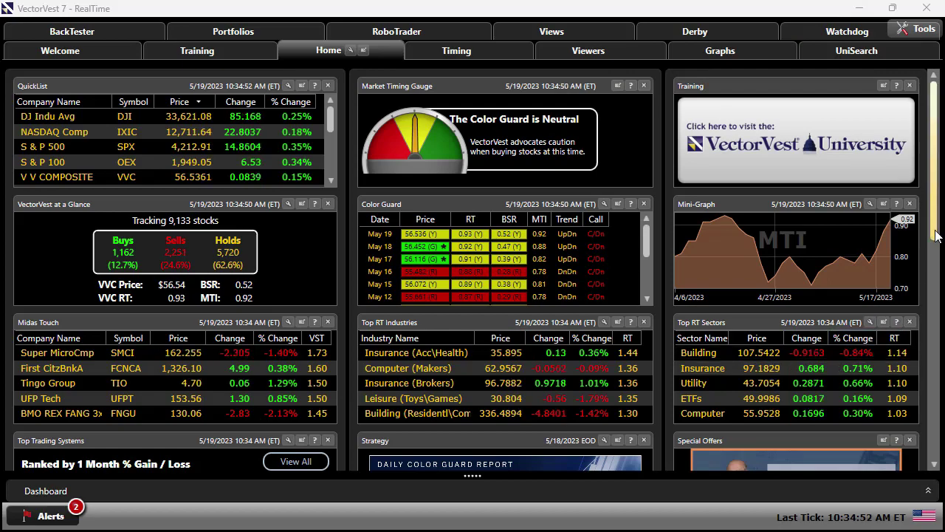
Open the full list of trading systems from the Top Trading Systems widget and maximize the Trading System Viewer.
left_click_drag(934, 235, 934, 325)
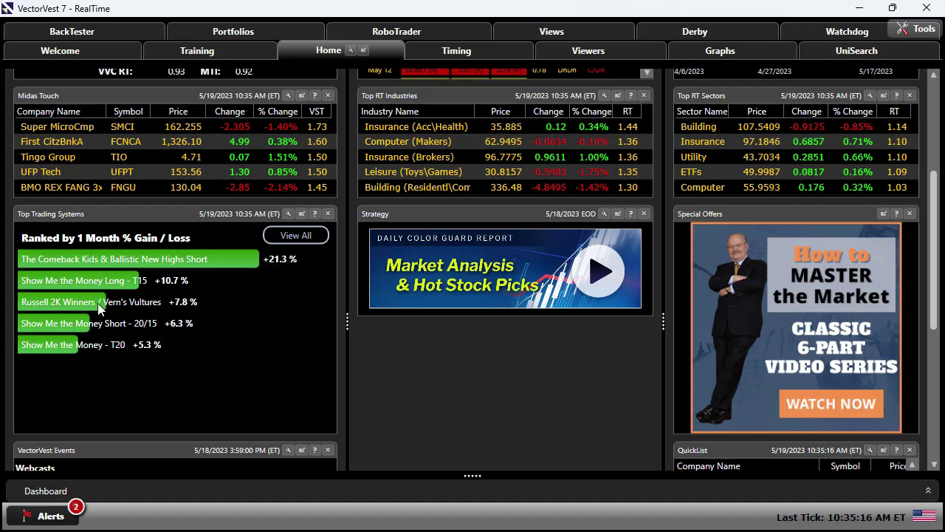
left_click(306, 238)
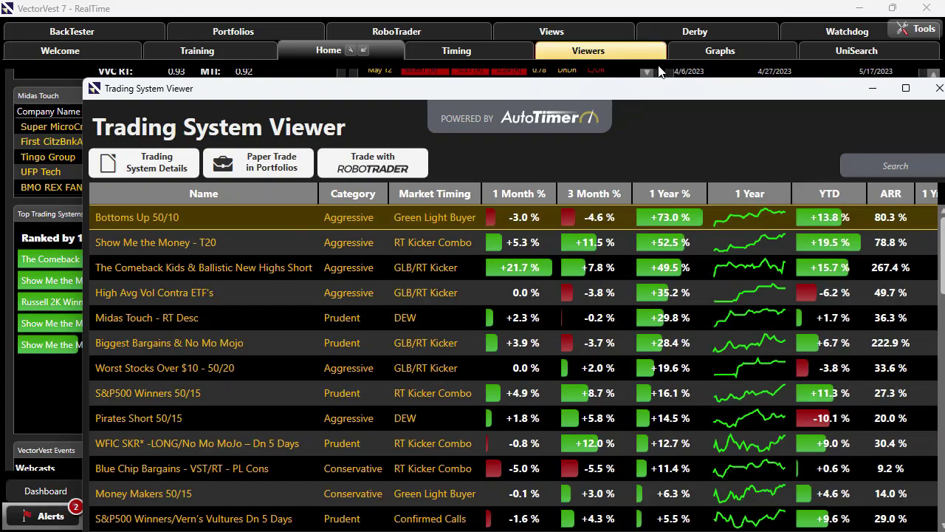
left_click_drag(649, 92, 585, 31)
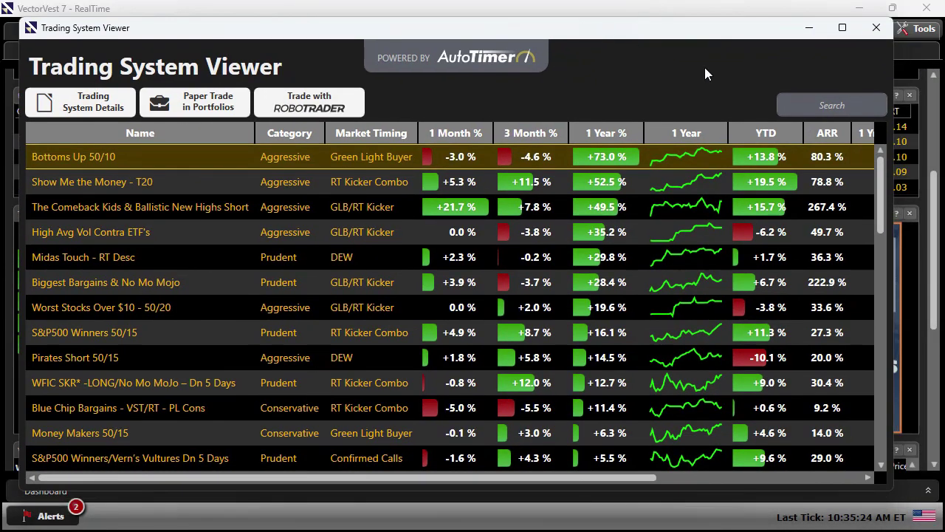
left_click(842, 28)
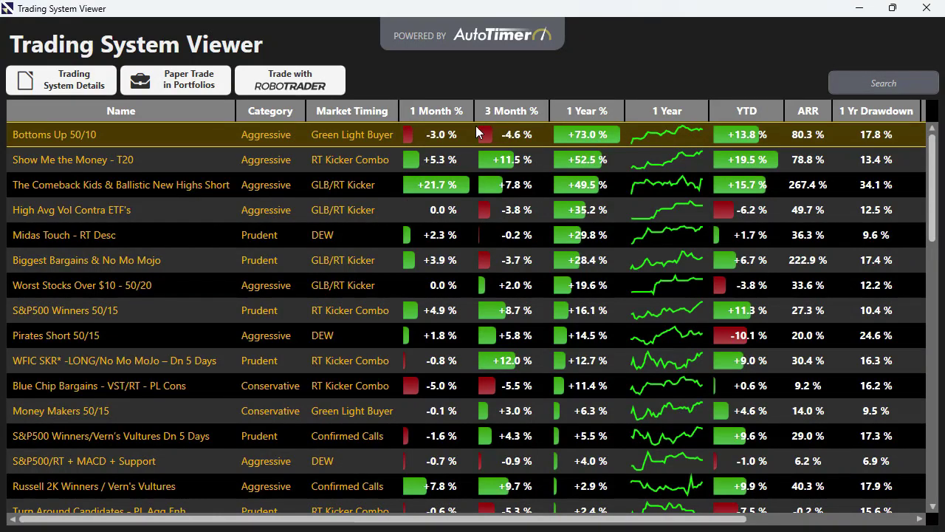
Sort the trading systems by Market Timing, by 1 Month %, and finally by 1 Year % with the highest first.
left_click(362, 115)
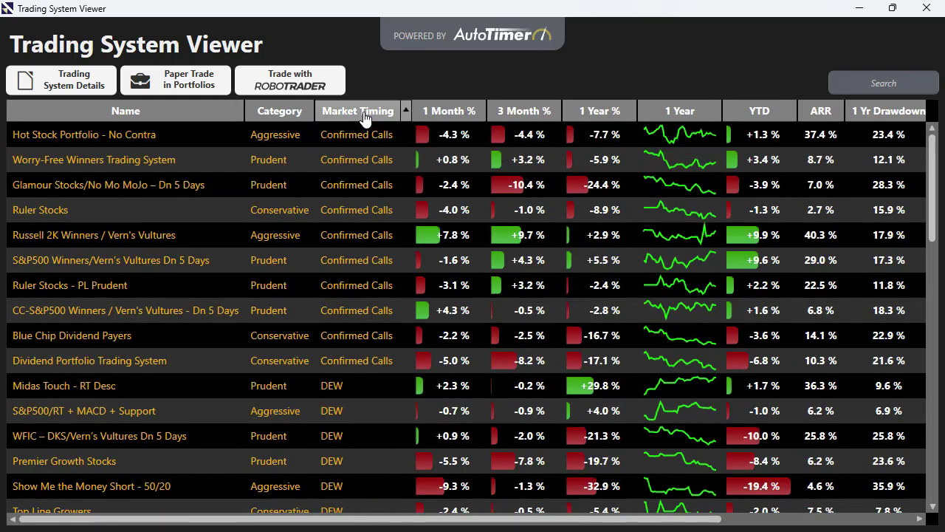
left_click(475, 115)
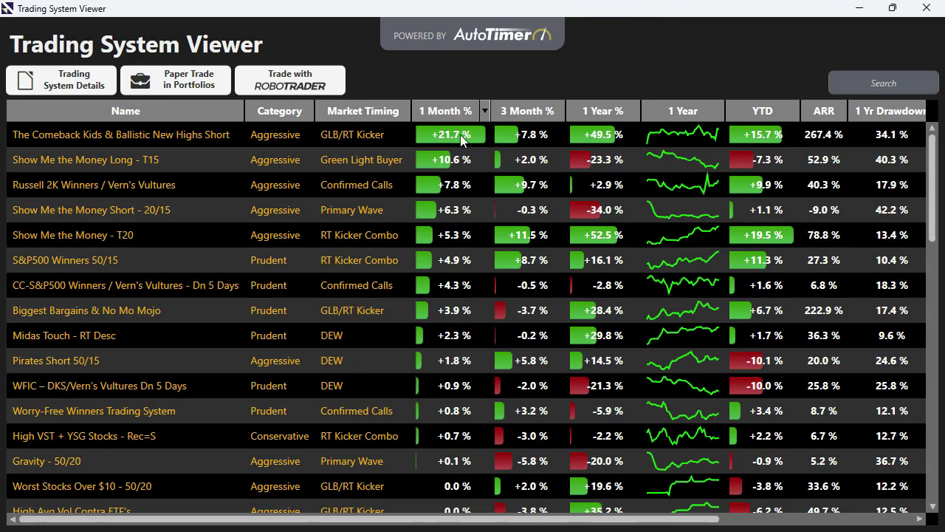
left_click(596, 112)
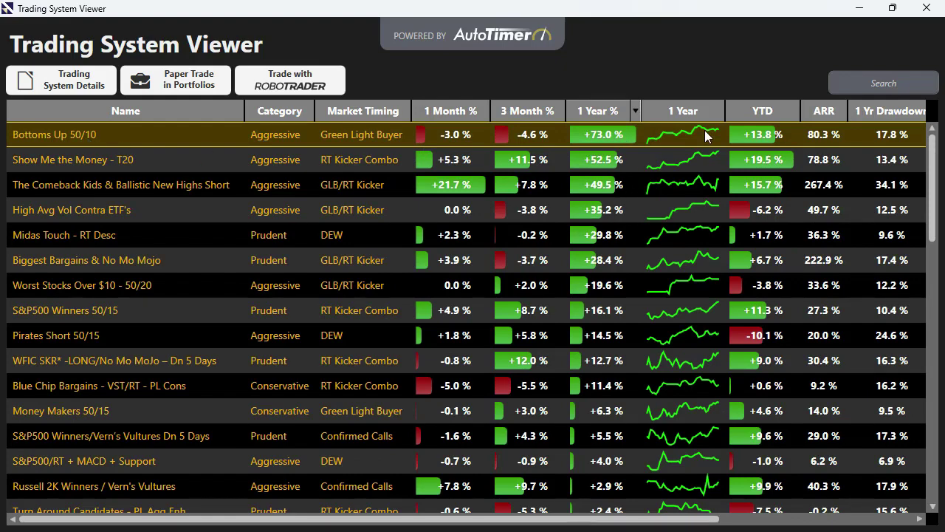
Close the Trading System Viewer and return to the first row of gadgets on the Home page.
left_click(926, 8)
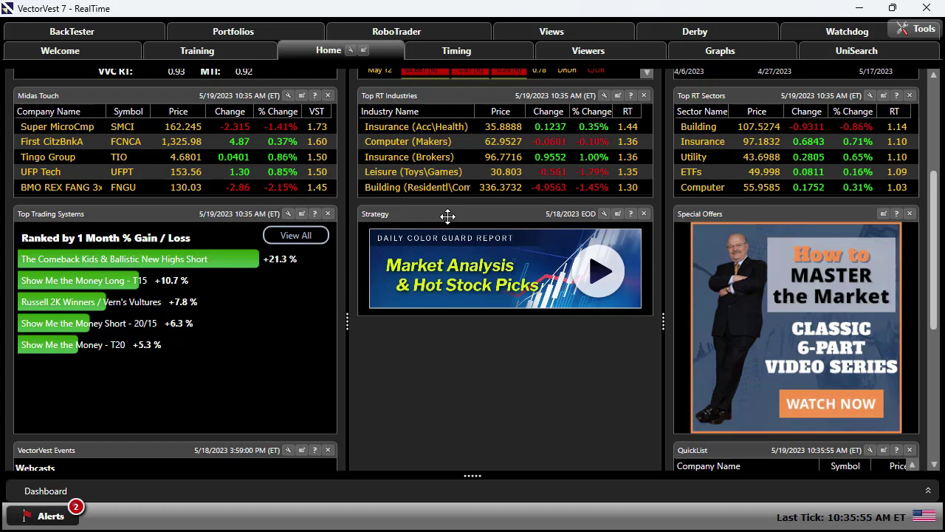
mouse_move(426, 236)
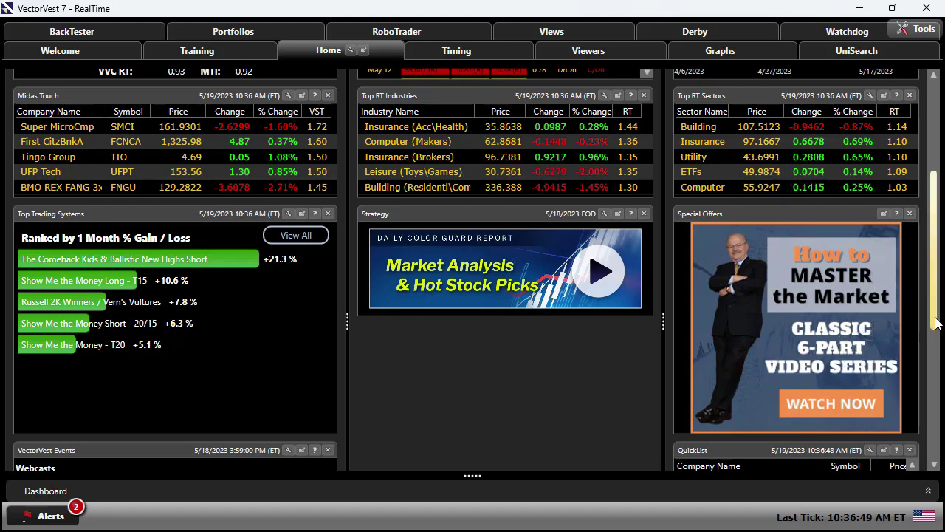
left_click_drag(935, 323, 935, 197)
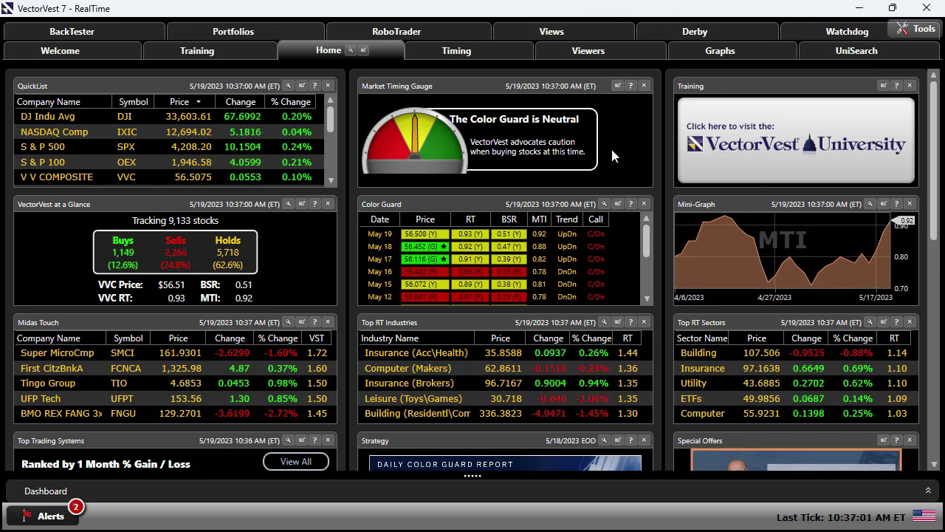
Add a News gadget to the Home page and leave the gadget configuration.
left_click(351, 51)
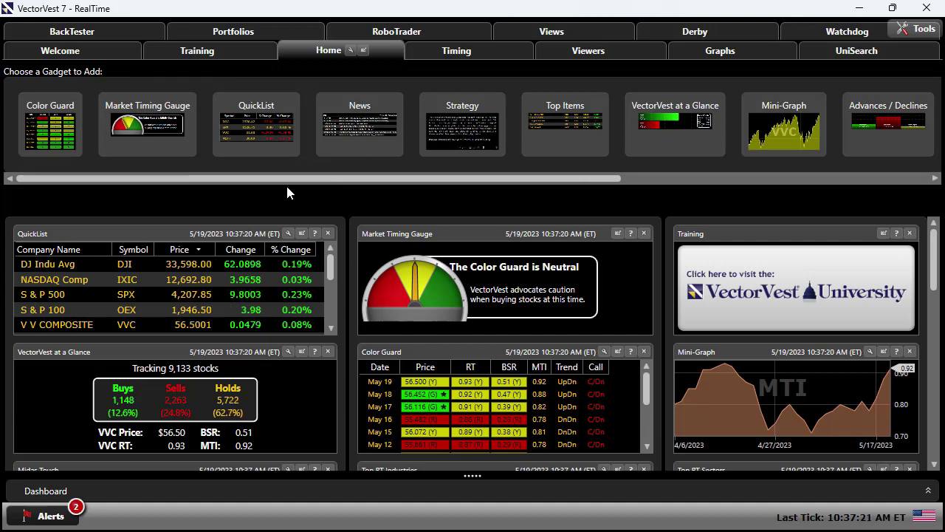
left_click(361, 104)
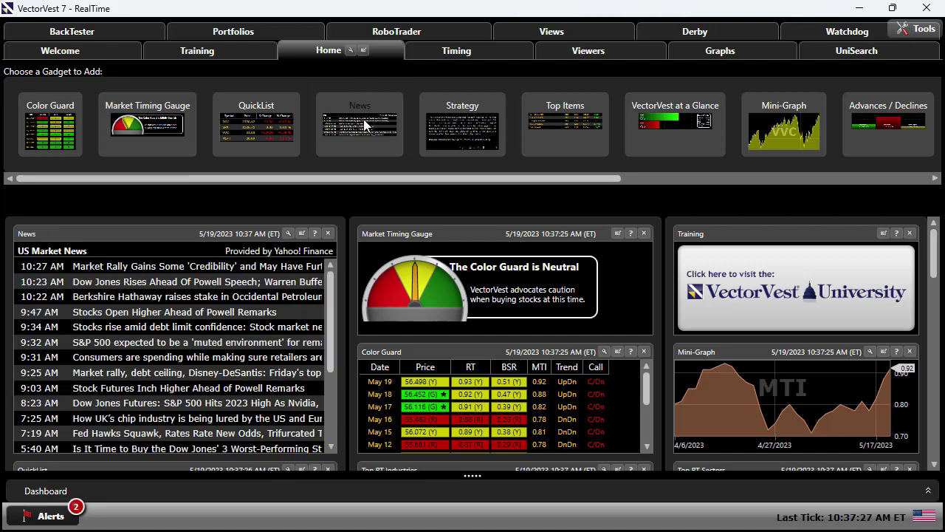
left_click(352, 50)
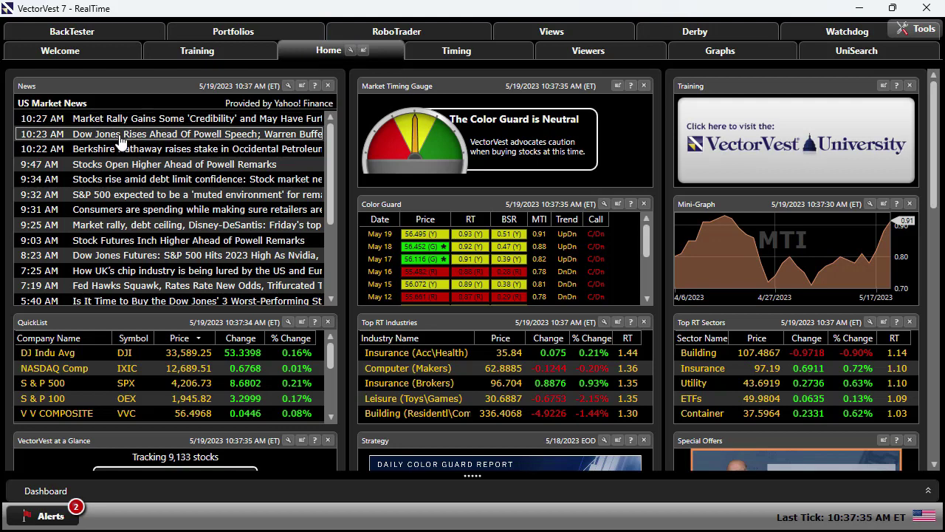
Set the News gadget's size to Small and hide its settings.
left_click(288, 86)
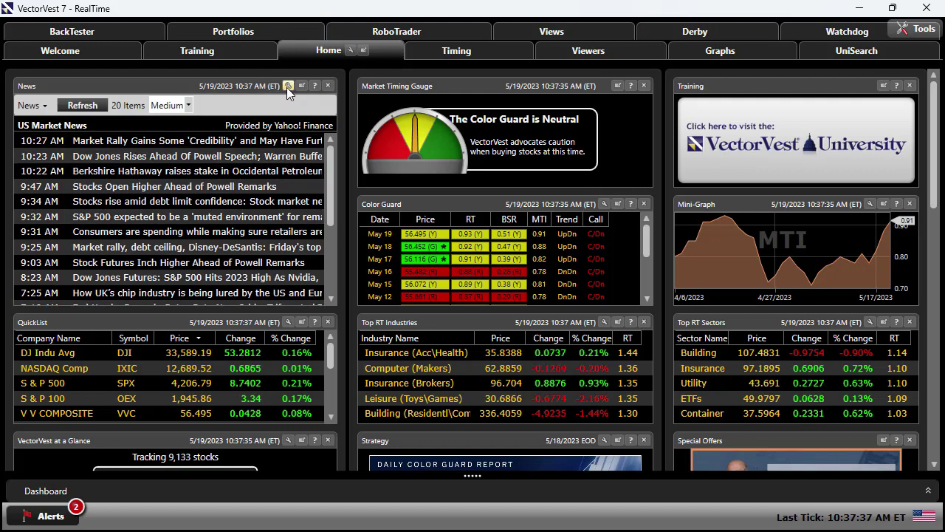
left_click(188, 105)
left_click(162, 122)
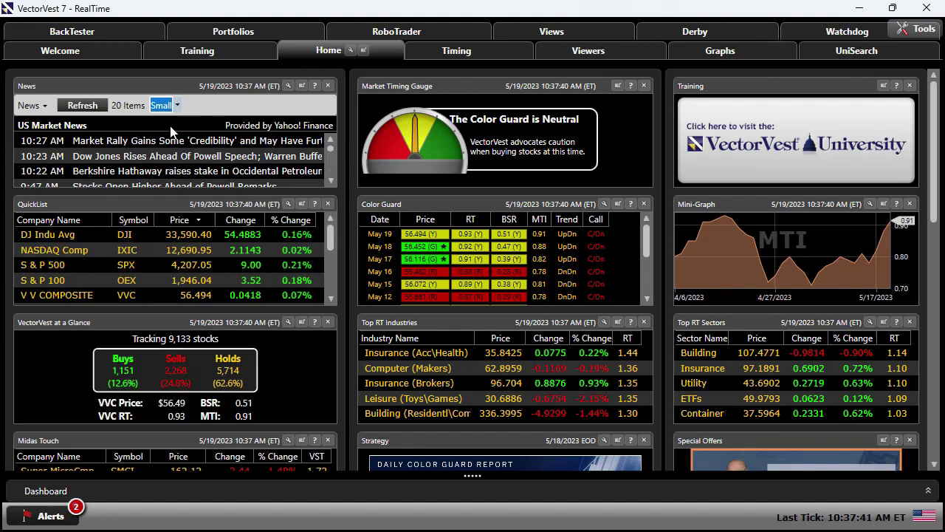
left_click(288, 86)
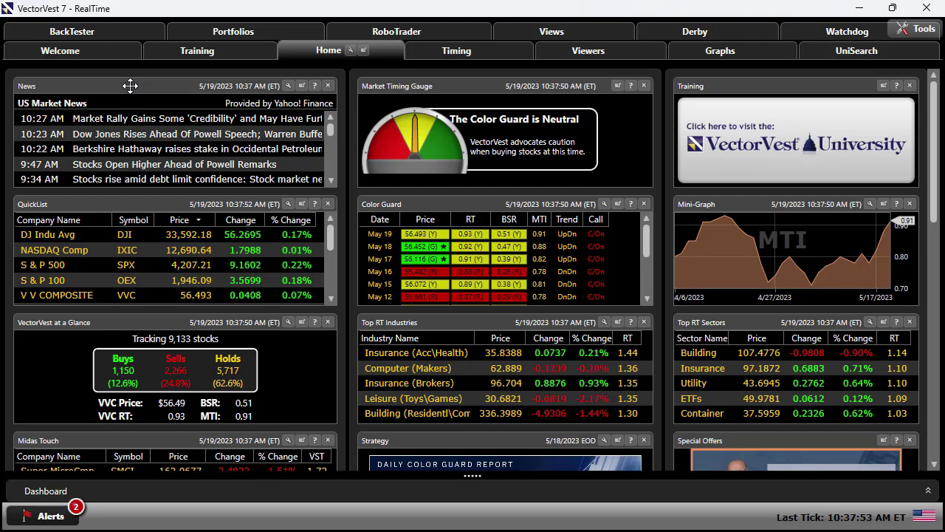
Move the News gadget to the third column and place it directly below Top RT Sectors.
left_click_drag(131, 86, 777, 192)
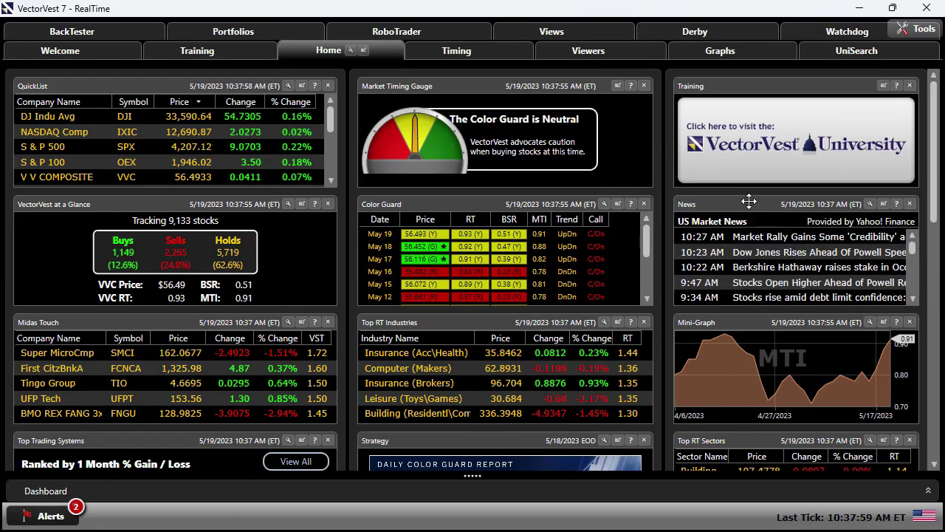
left_click_drag(757, 201, 756, 404)
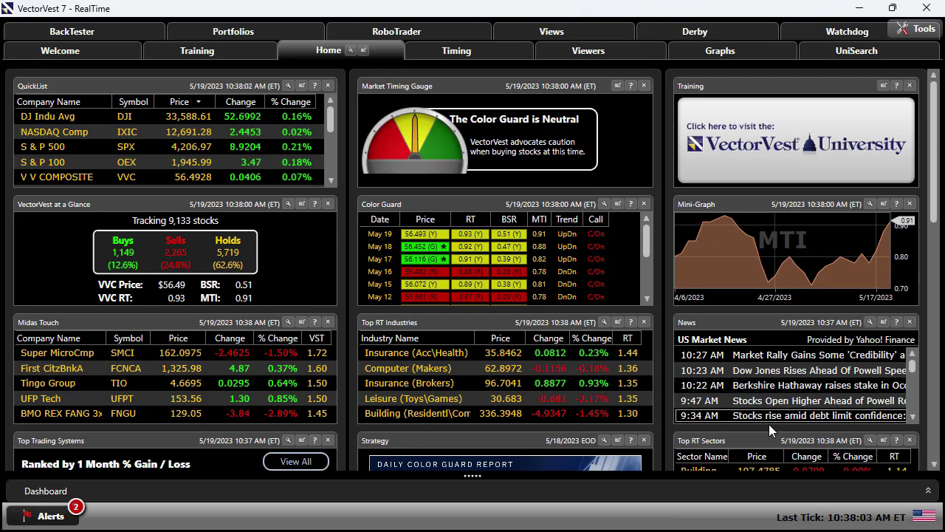
left_click_drag(761, 441, 760, 319)
left_click_drag(941, 219, 940, 246)
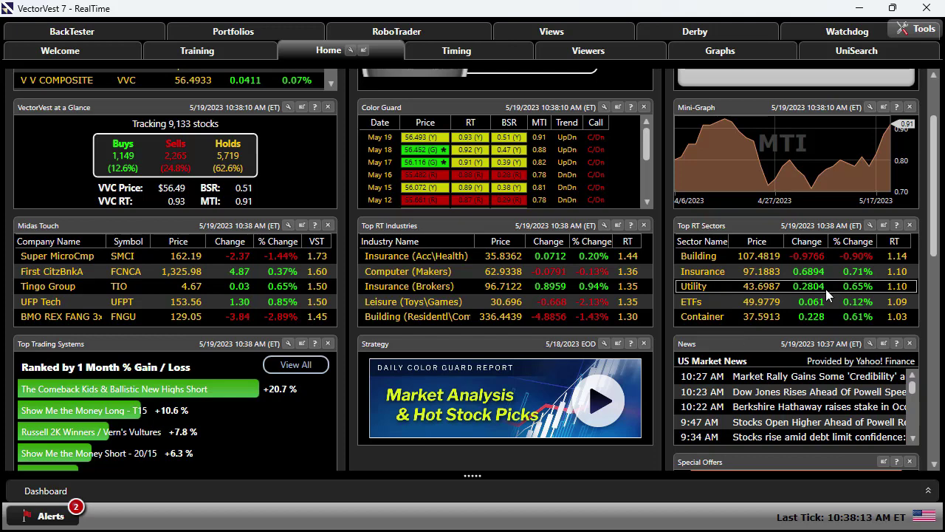
scroll(934, 242, "up", 2)
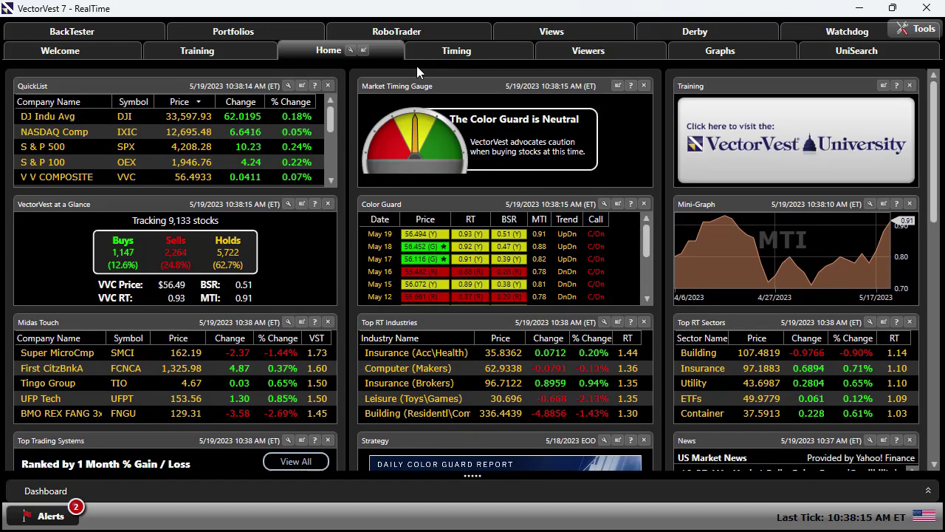
Add a Portfolio Mini-Graph gadget to the Home page and leave the gadget configuration.
left_click(350, 50)
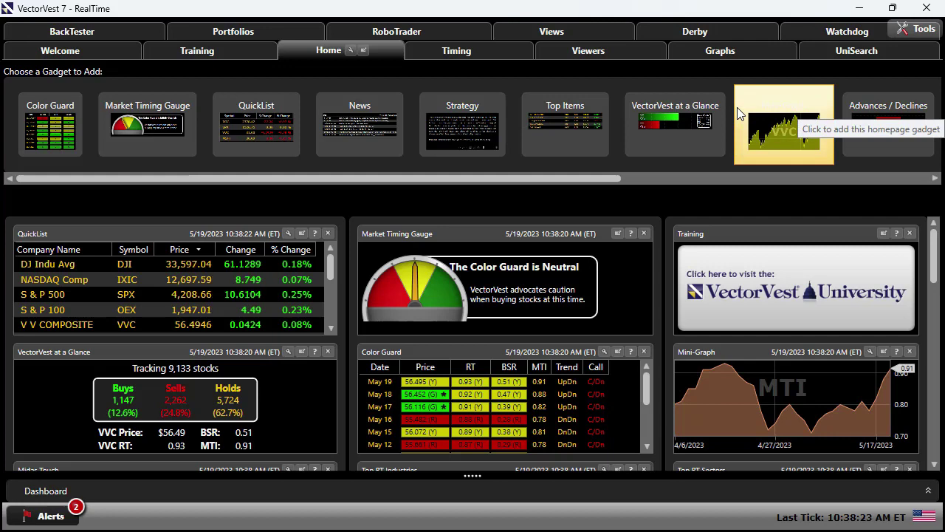
left_click_drag(604, 179, 740, 170)
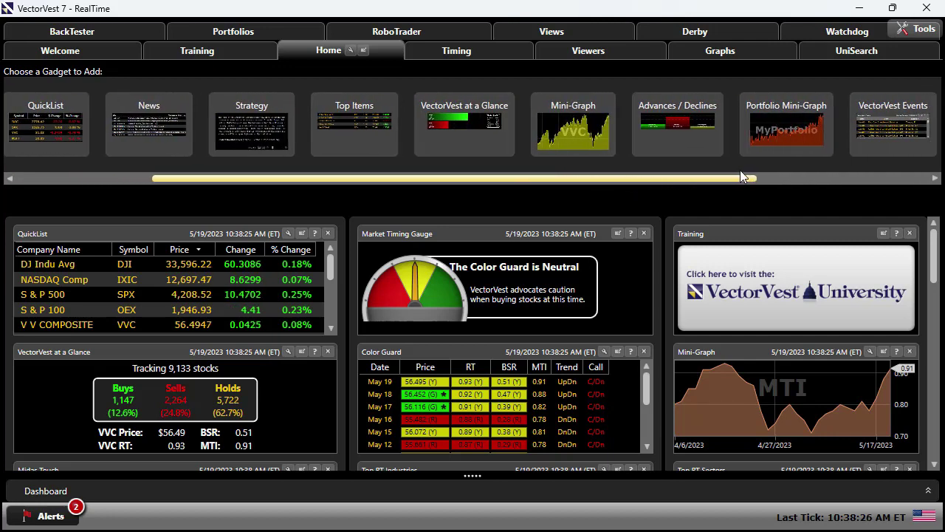
left_click(780, 104)
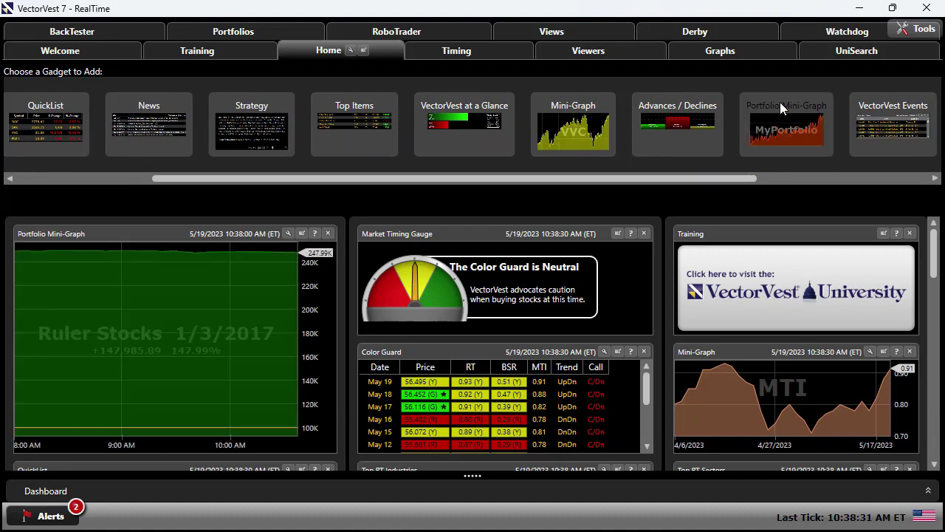
left_click(352, 50)
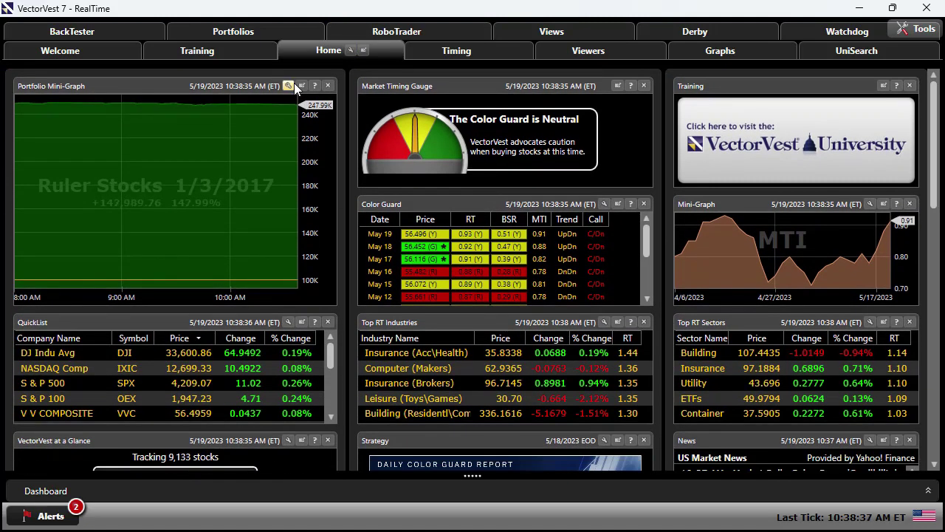
Set the Portfolio Mini-Graph to EOD and Small size, and move it to the third column below the Training gadget.
left_click(289, 85)
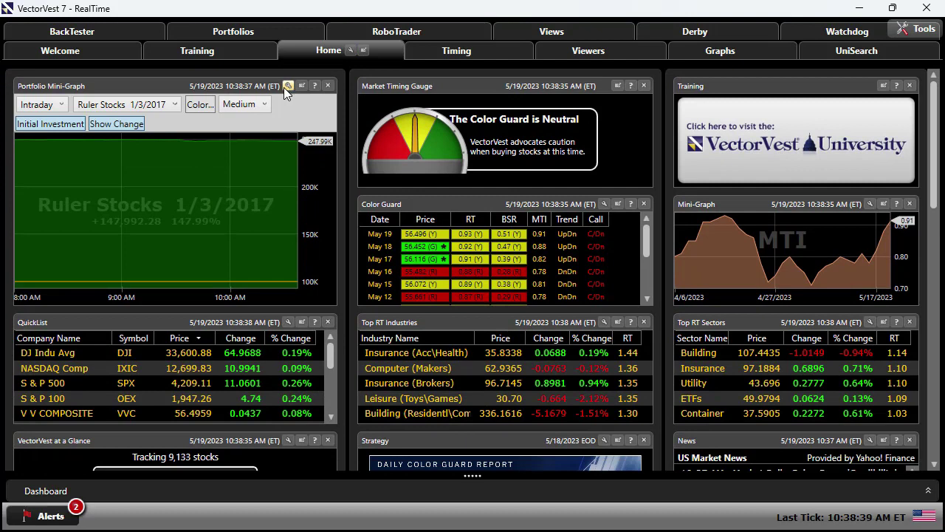
left_click(53, 105)
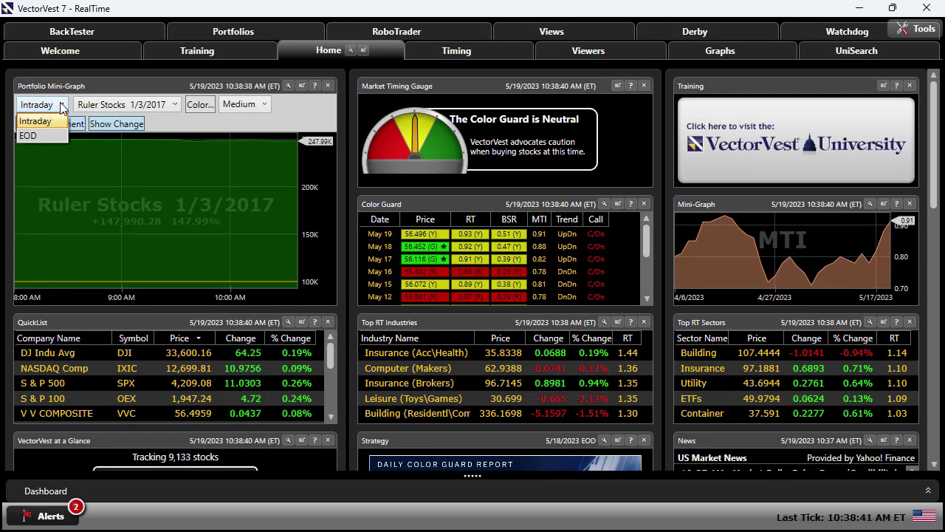
left_click(45, 135)
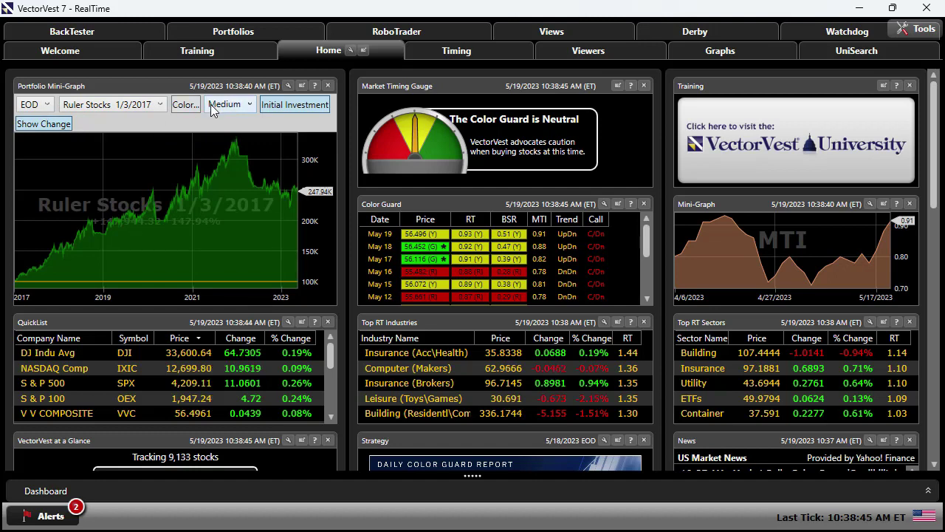
left_click(244, 105)
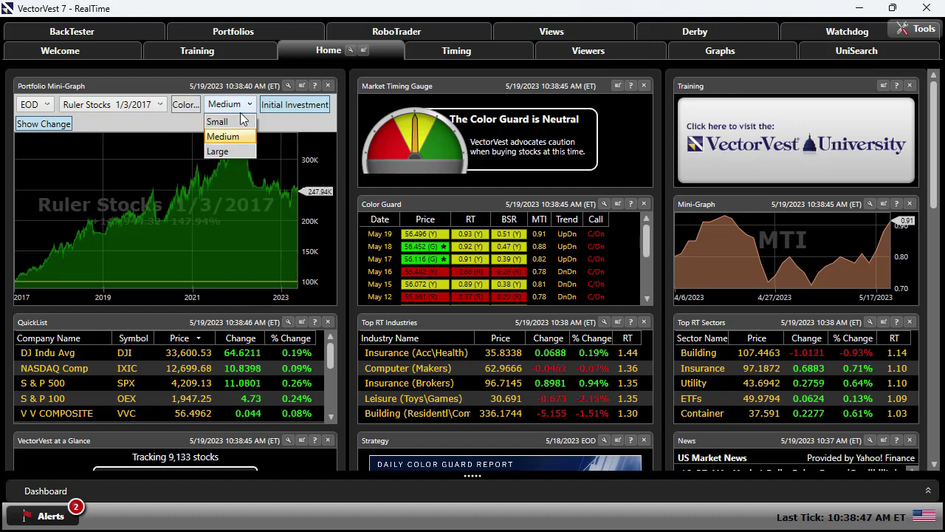
left_click(234, 123)
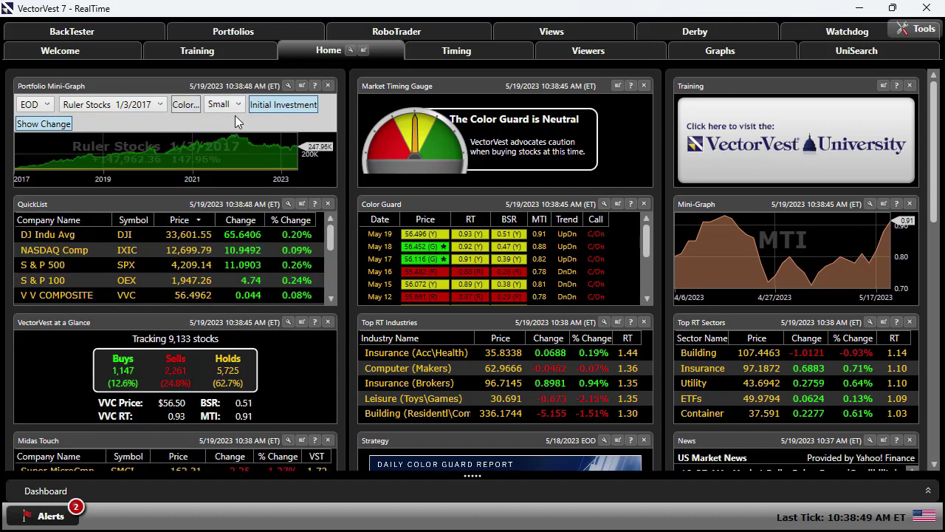
left_click(289, 84)
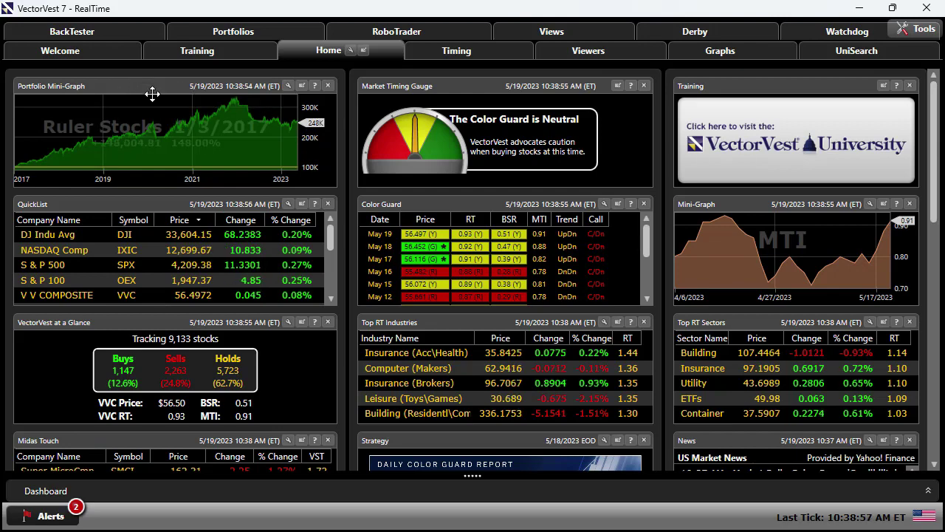
left_click_drag(152, 94, 797, 201)
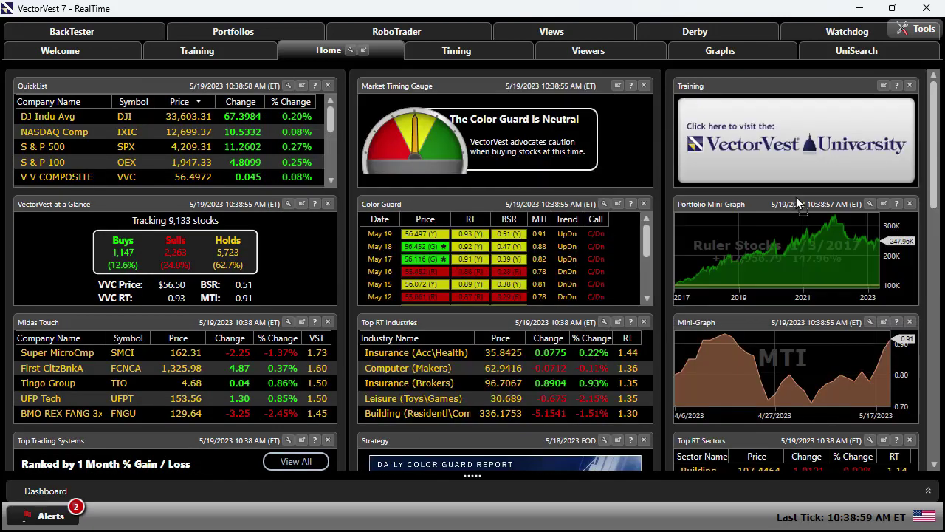
mouse_move(795, 239)
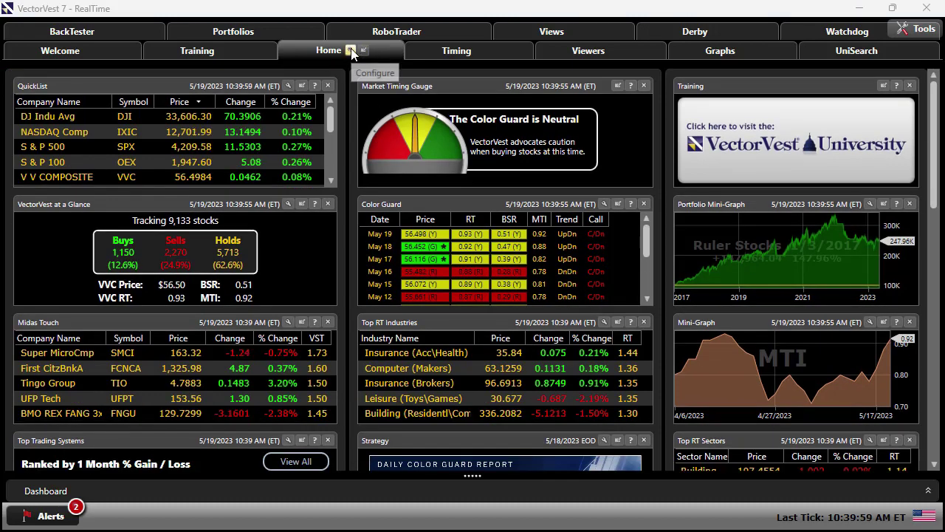
Add a second QuickList gadget to the Home page and leave the gadget configuration.
left_click(351, 51)
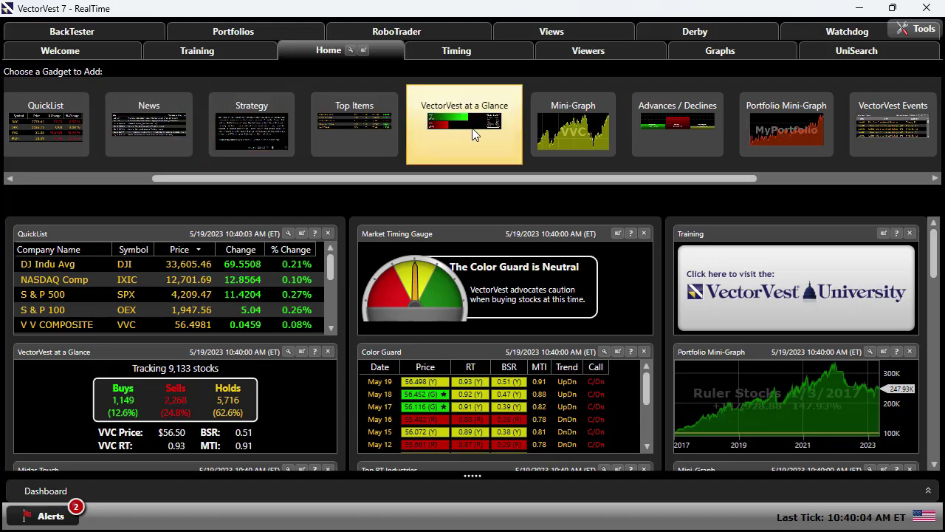
left_click_drag(501, 178, 322, 184)
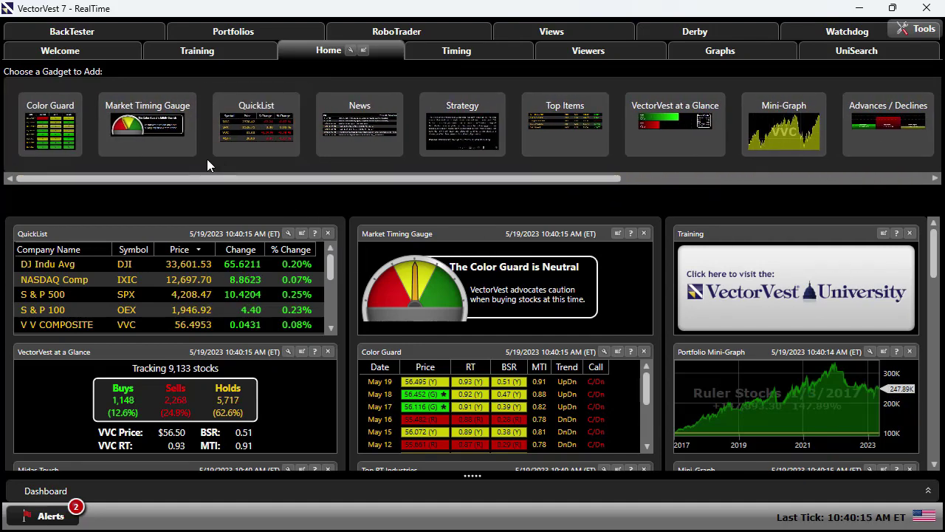
left_click(258, 108)
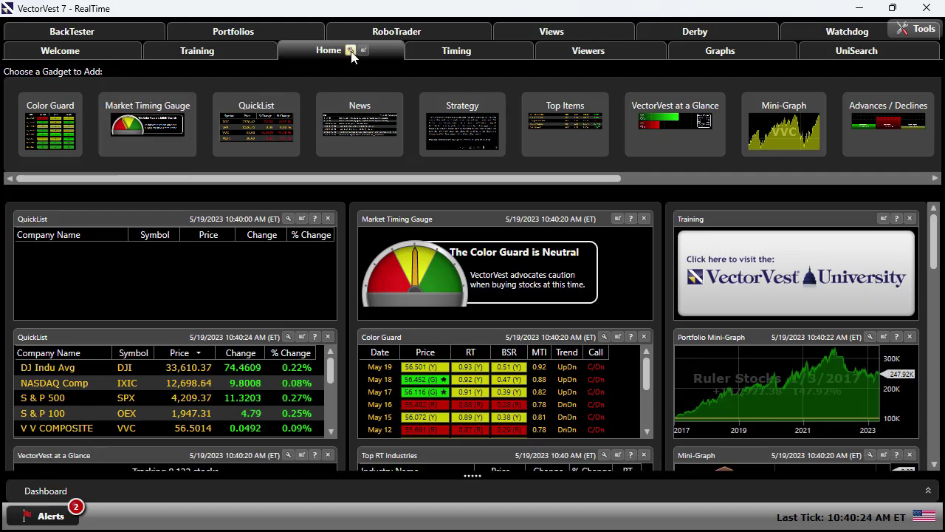
left_click(351, 51)
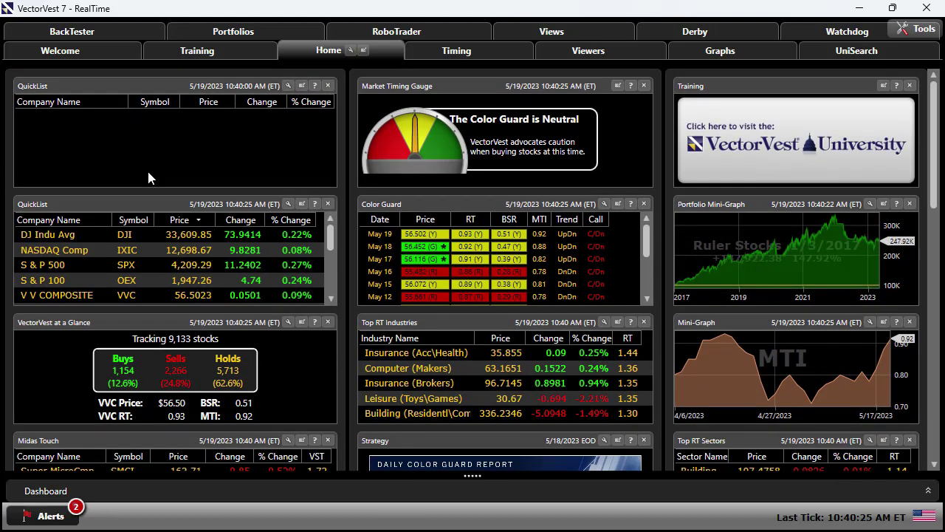
Add the symbols A, B, C and D to the new empty QuickList and hide its settings.
left_click(287, 85)
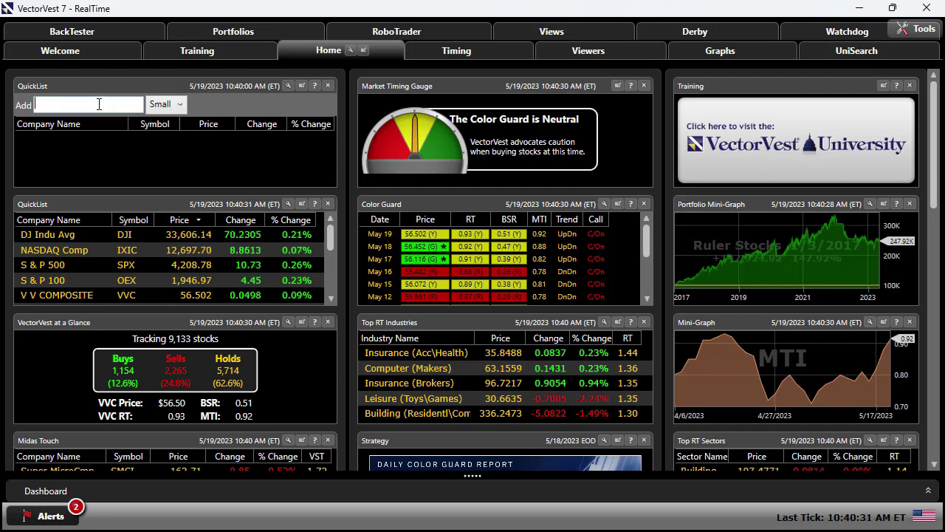
type("A")
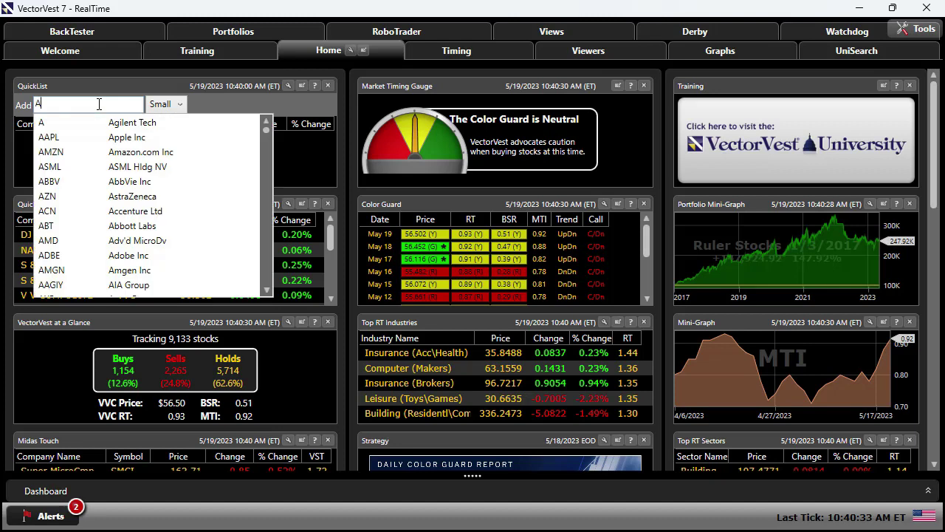
type(".")
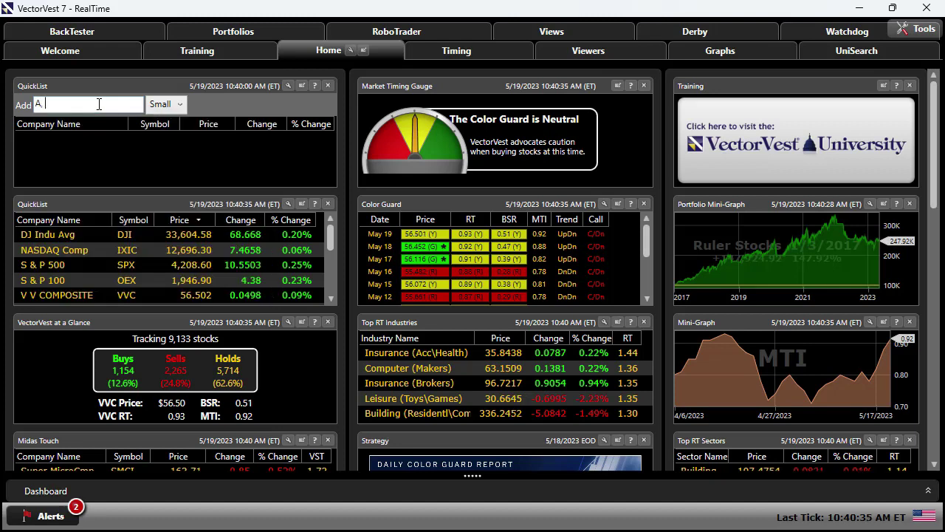
type(" B, C, D")
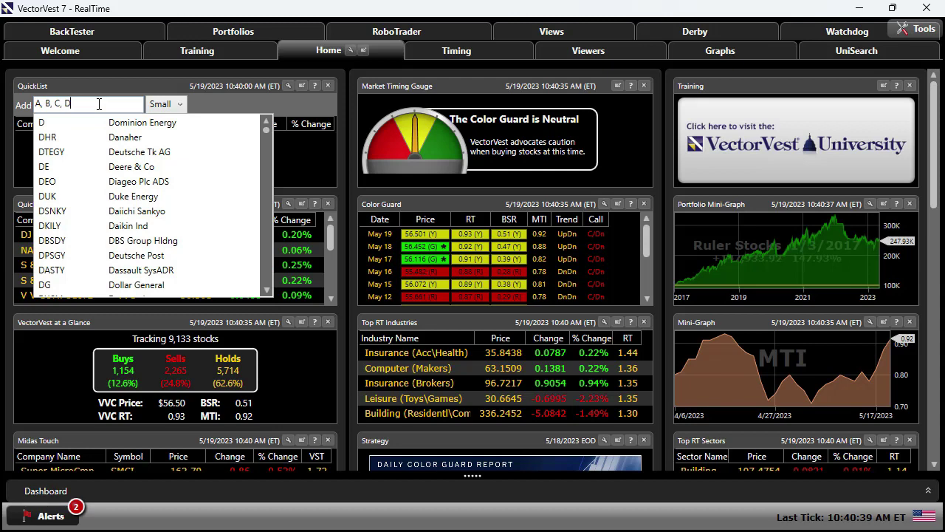
key("Return")
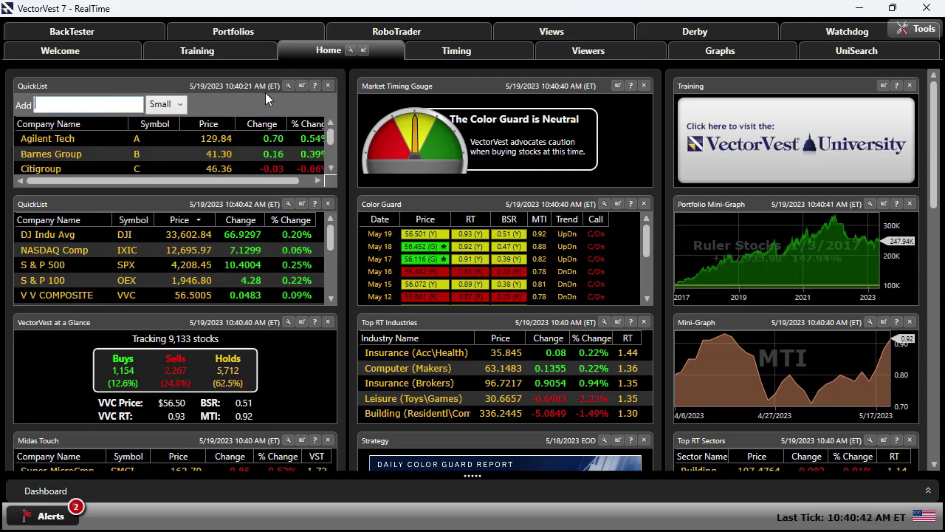
left_click(288, 86)
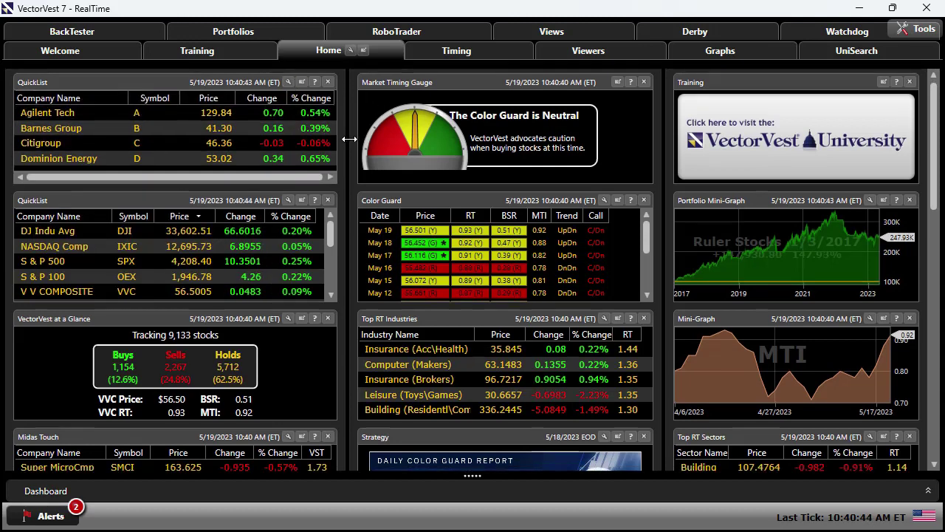
Move the QuickList with A, B, C and D below Color Guard, adjusting the first page column and the list's Price column widths.
left_click_drag(350, 139, 357, 139)
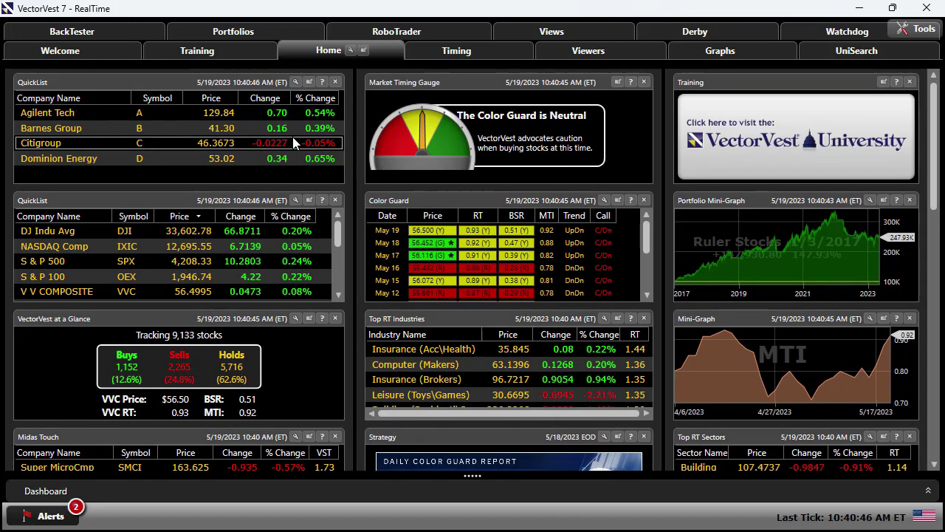
left_click_drag(145, 79, 493, 332)
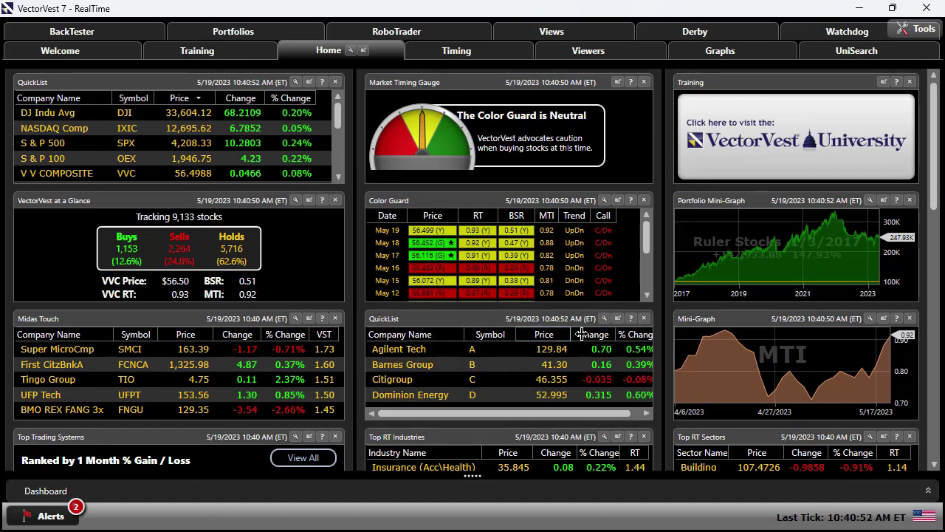
left_click_drag(570, 334, 558, 334)
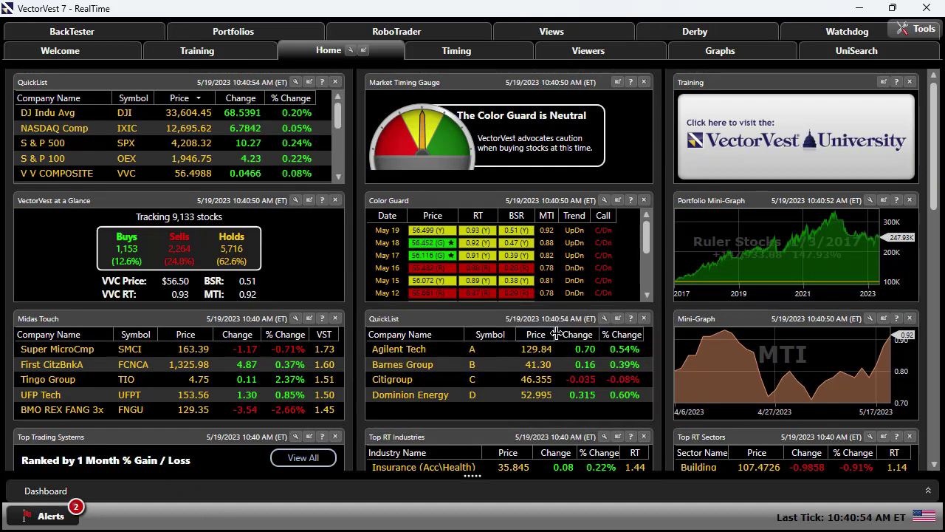
left_click(443, 351)
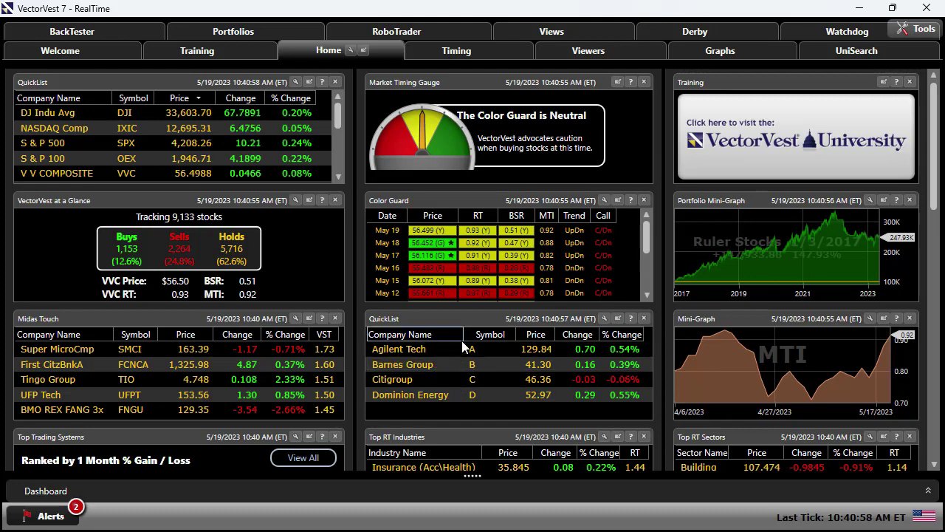
left_click(465, 347)
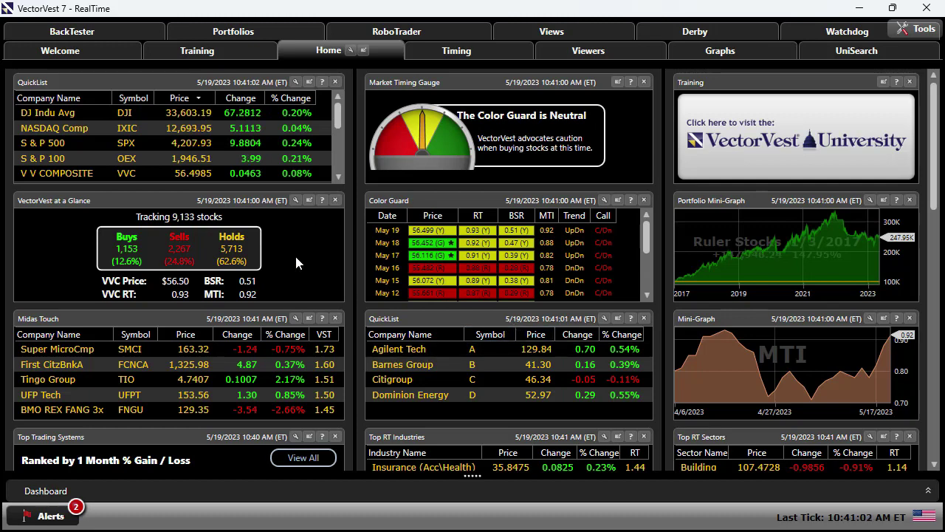
left_click(568, 366)
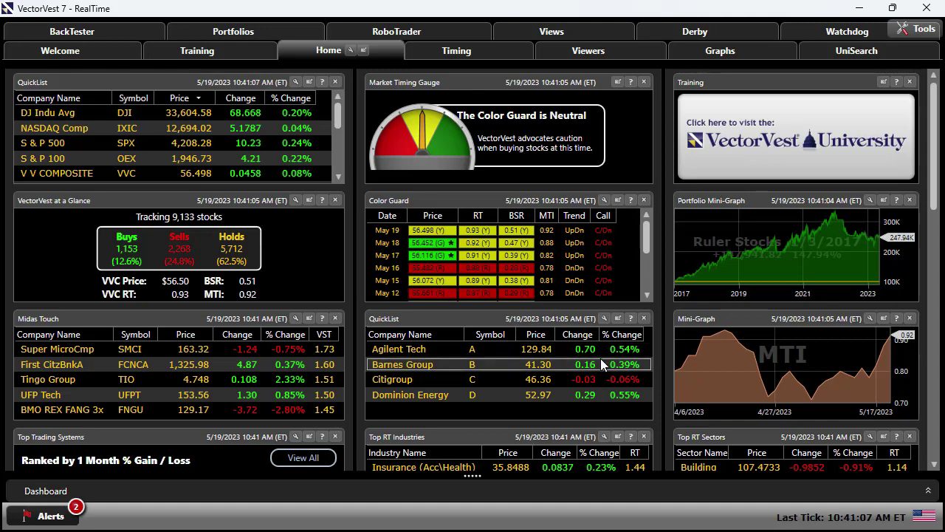
left_click(555, 375)
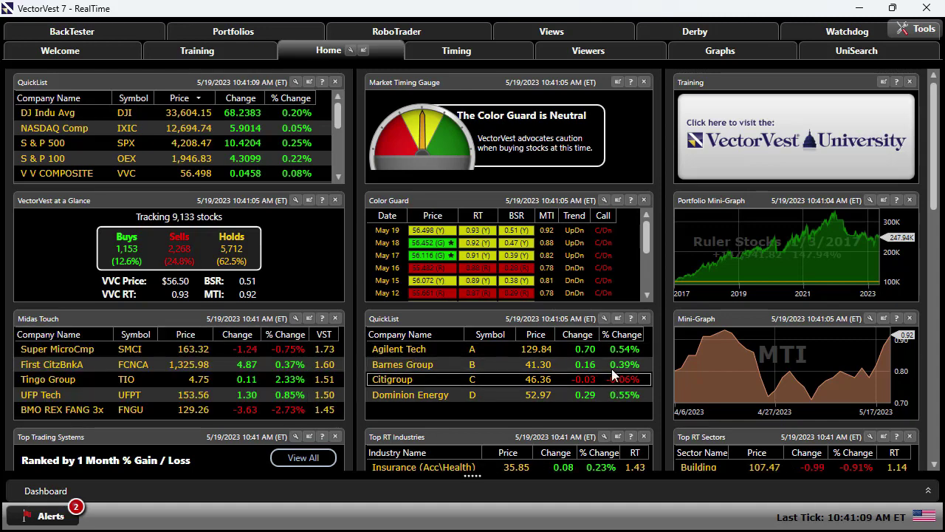
left_click(612, 366)
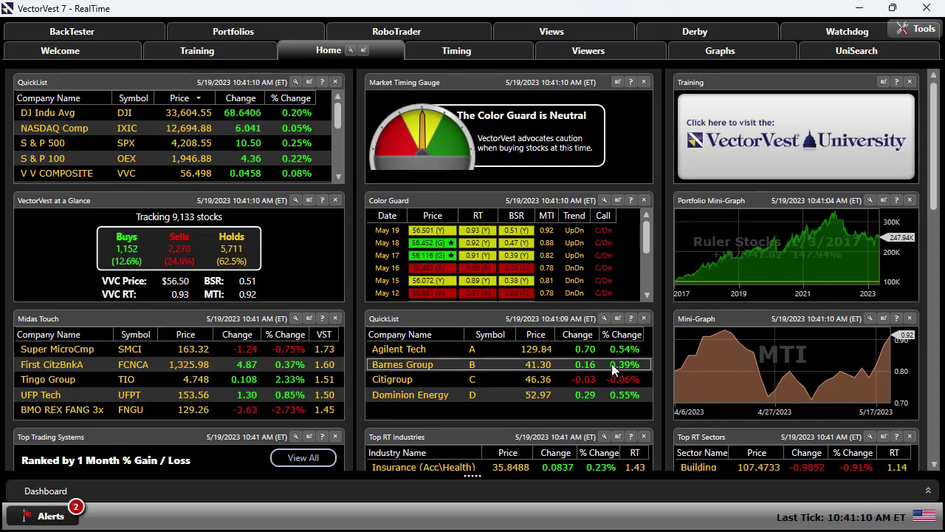
View the full stock analysis report for Agilent Tech in a maximized window, read through its ratings, and close it.
left_click(452, 353)
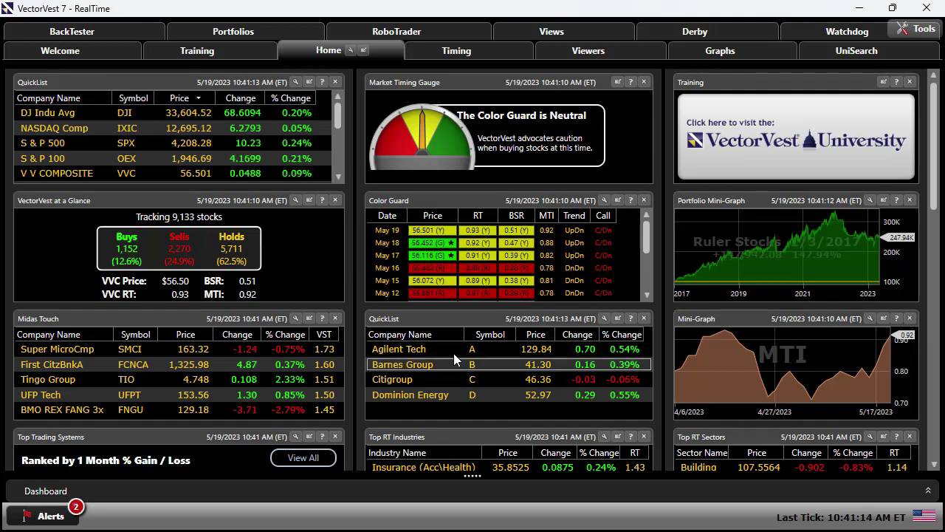
right_click(454, 356)
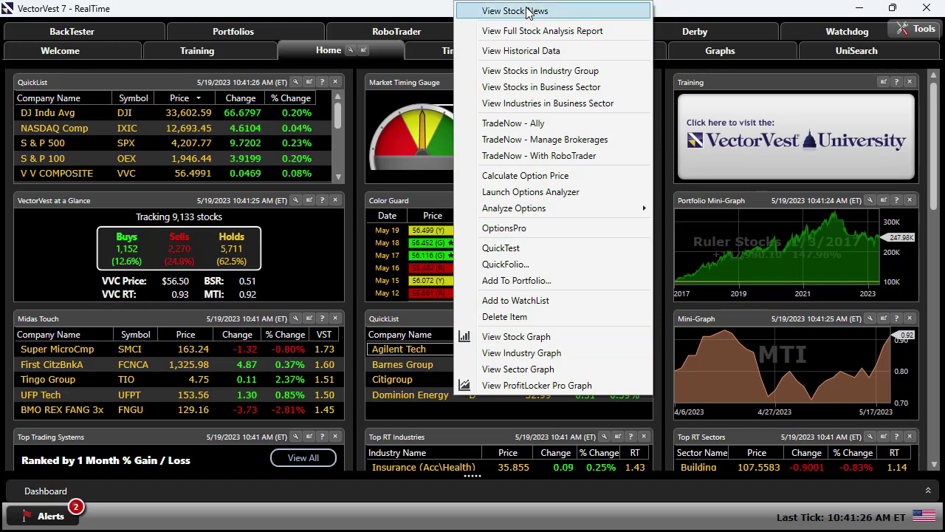
left_click(542, 31)
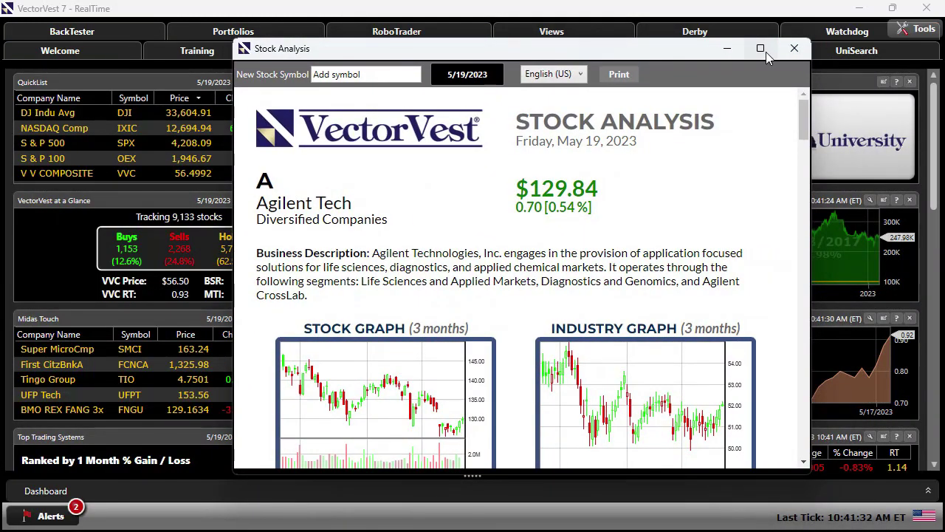
left_click(760, 48)
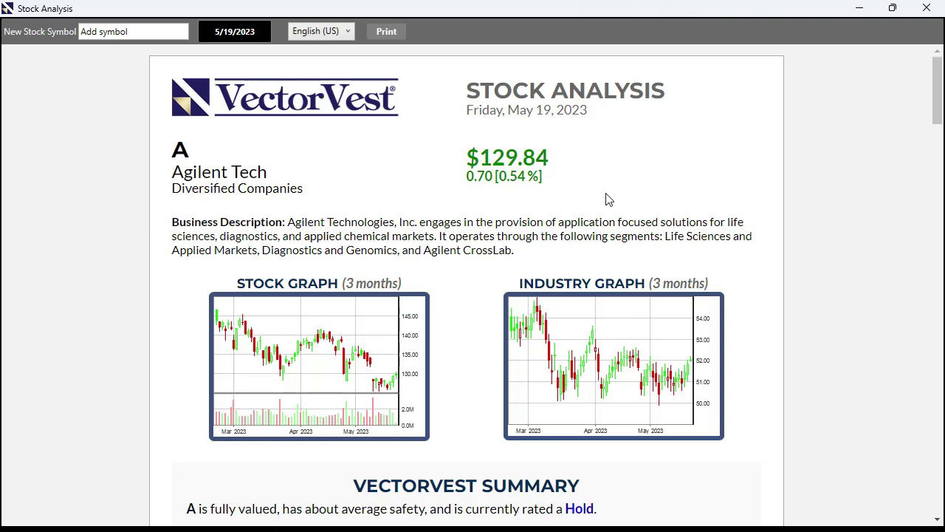
scroll(526, 267, "down", 15)
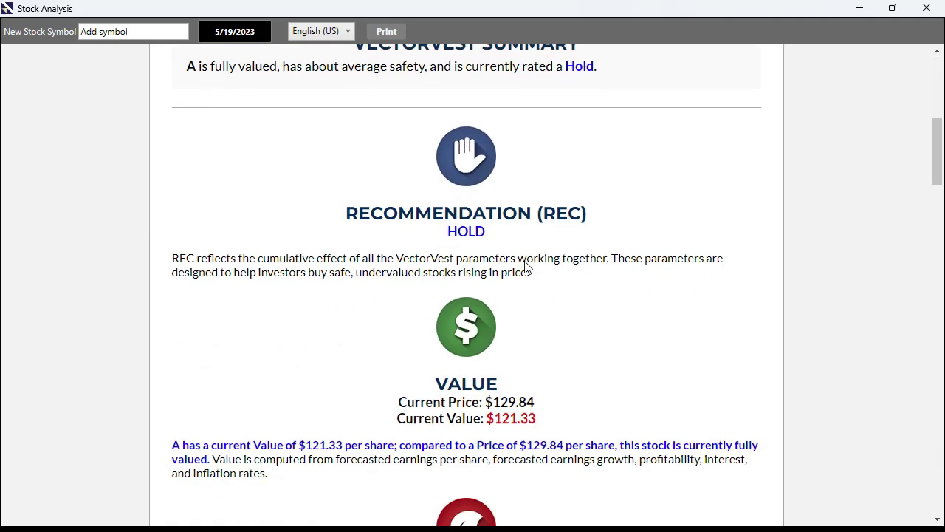
scroll(525, 267, "down", 4)
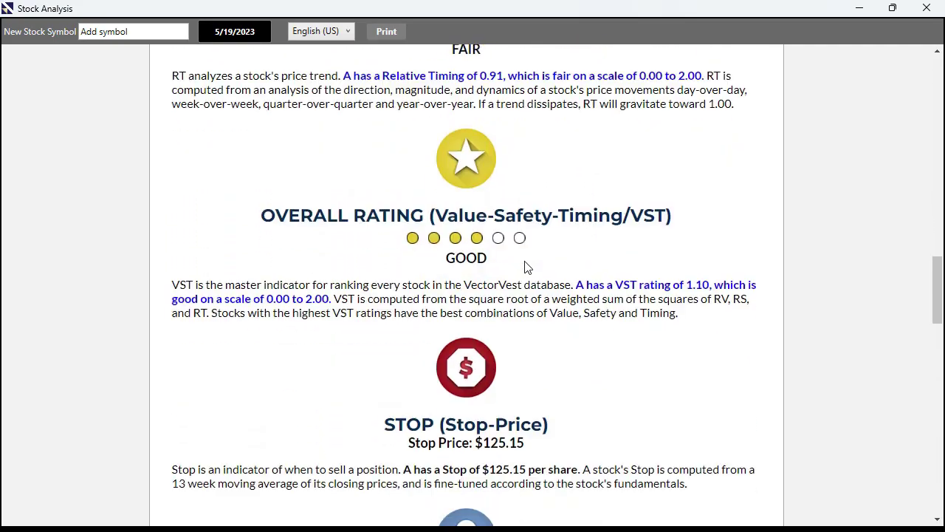
scroll(525, 265, "up", 9)
scroll(550, 280, "up", 1)
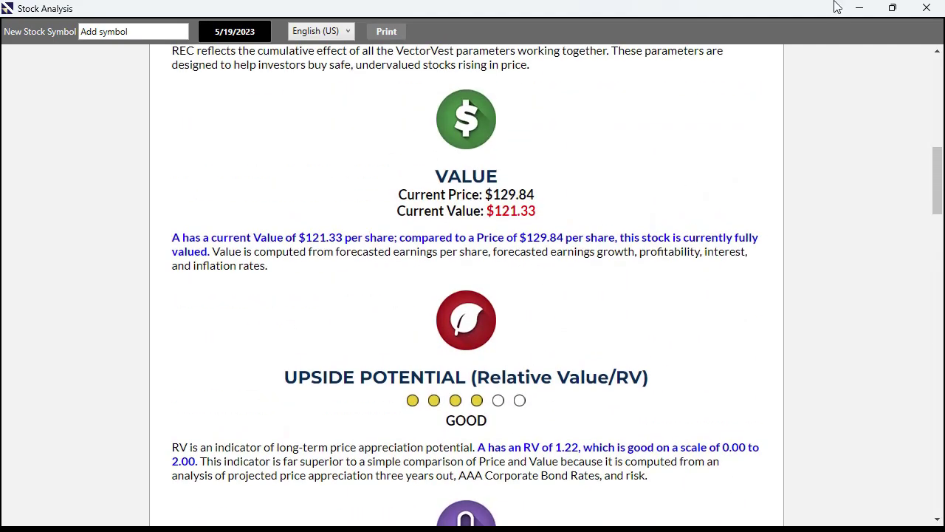
left_click(926, 8)
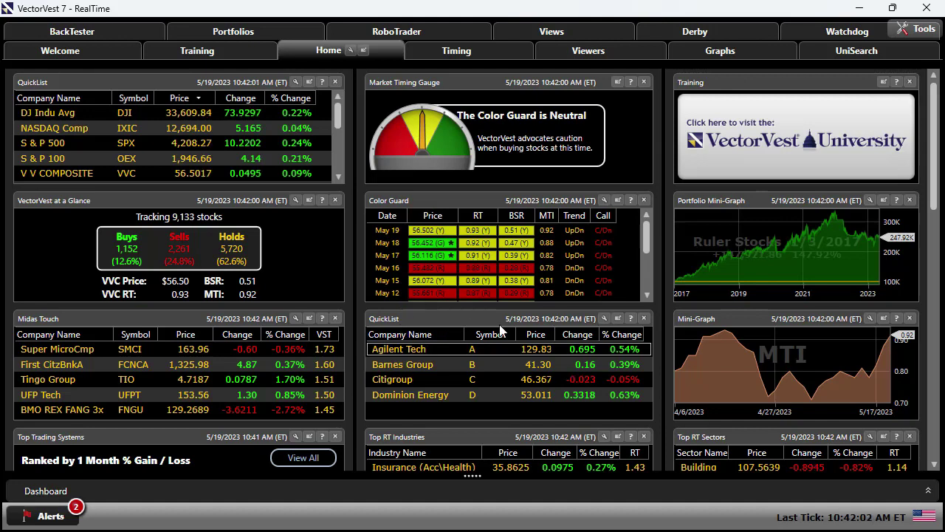
Remove the QuickList with A, B, C and D, and move the Amazon and Apple QuickList to the second column below Strategy.
left_click(644, 318)
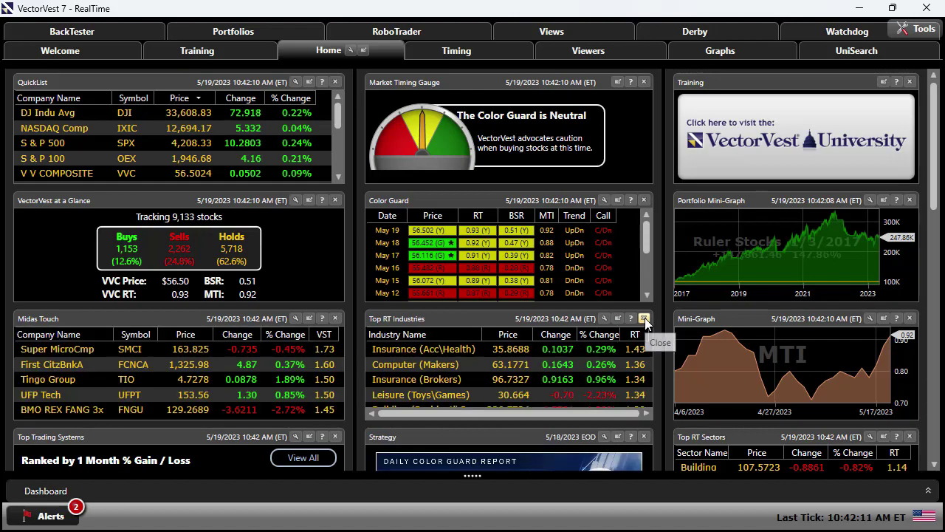
left_click_drag(937, 184, 937, 434)
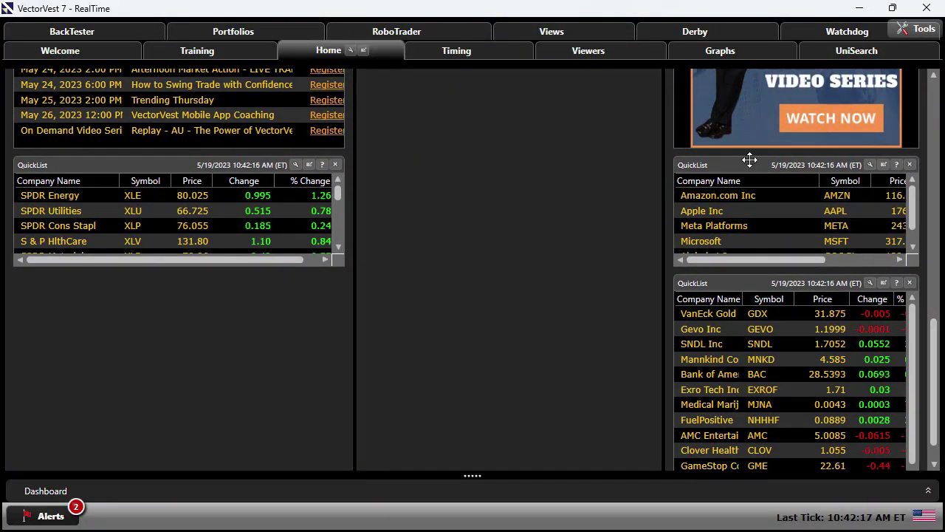
left_click_drag(741, 166, 449, 100)
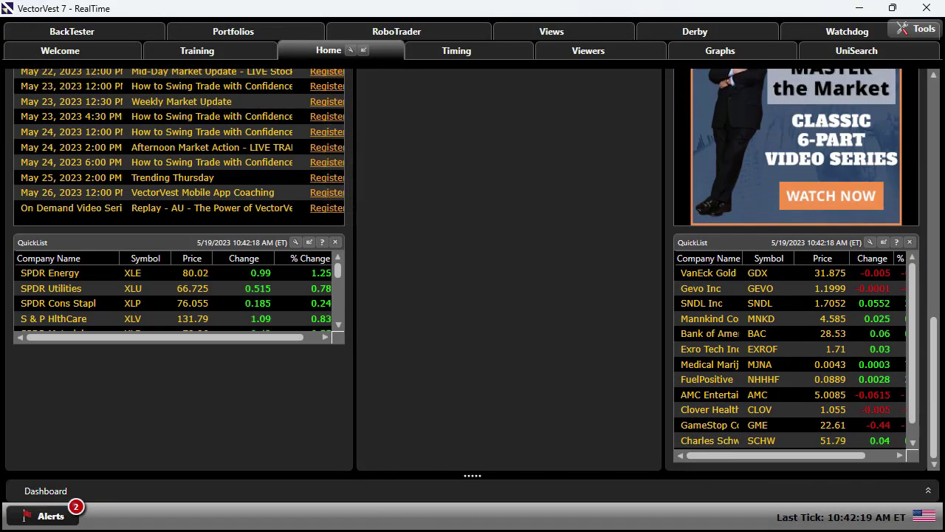
left_click_drag(937, 384, 933, 201)
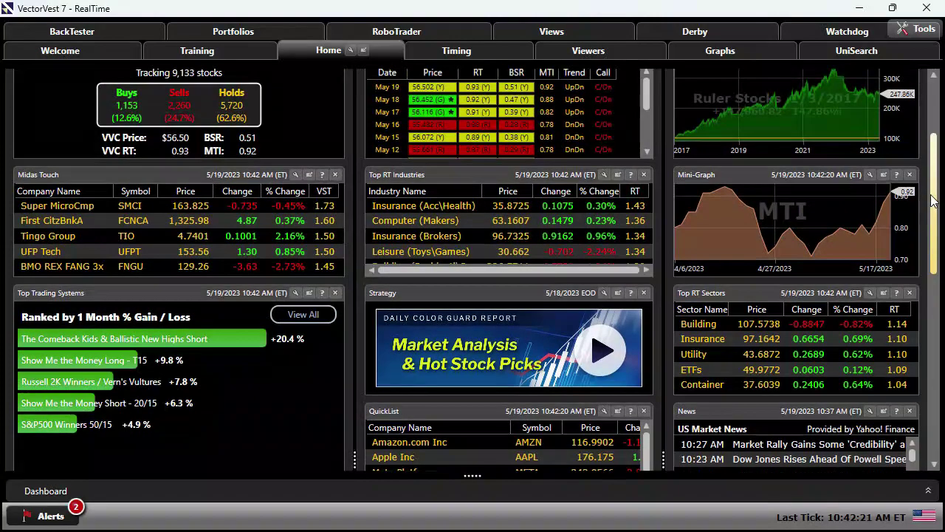
Widen the second page column and narrow the Company Name field of the Amazon and Apple QuickList.
left_click_drag(662, 355, 730, 350)
left_click_drag(514, 428, 481, 428)
scroll(505, 433, "down", 1)
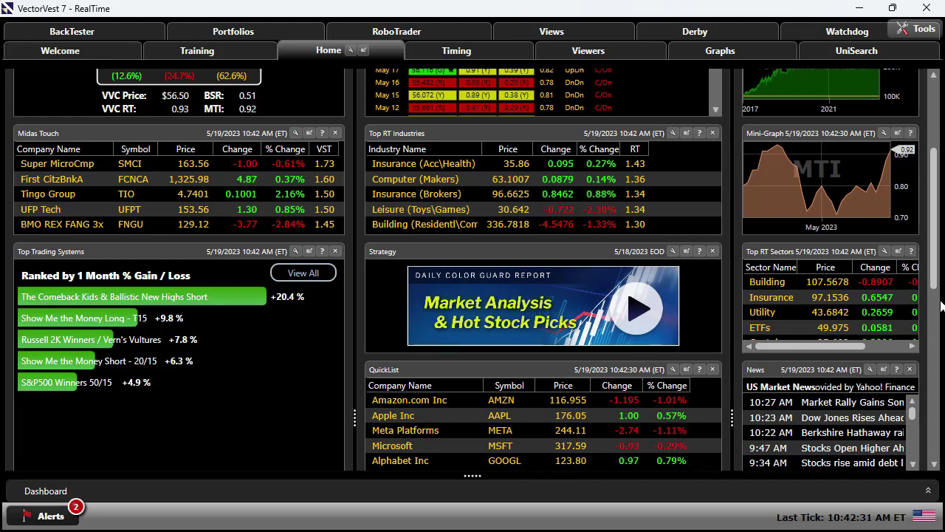
Set the SPDR sector QuickList to Medium size, hide its settings, and widen the first page column to fit its fields.
left_click_drag(939, 288, 932, 452)
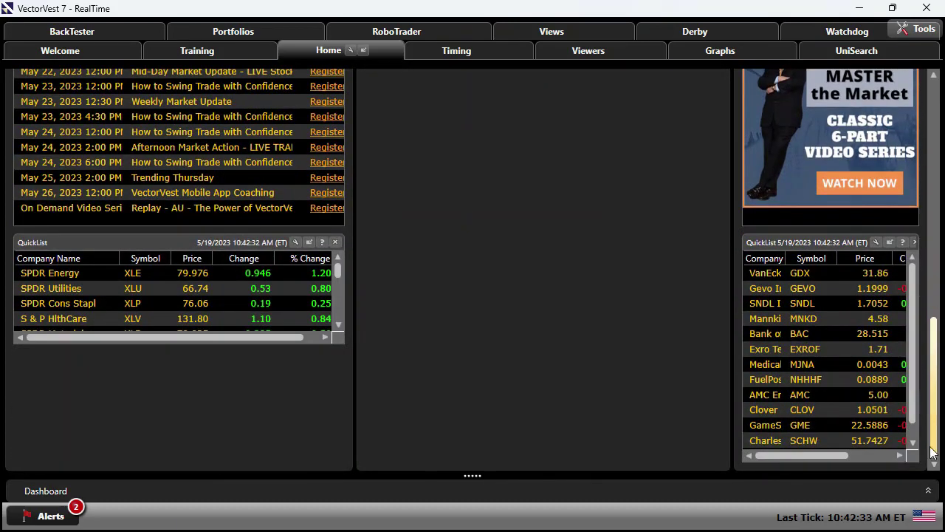
left_click(295, 242)
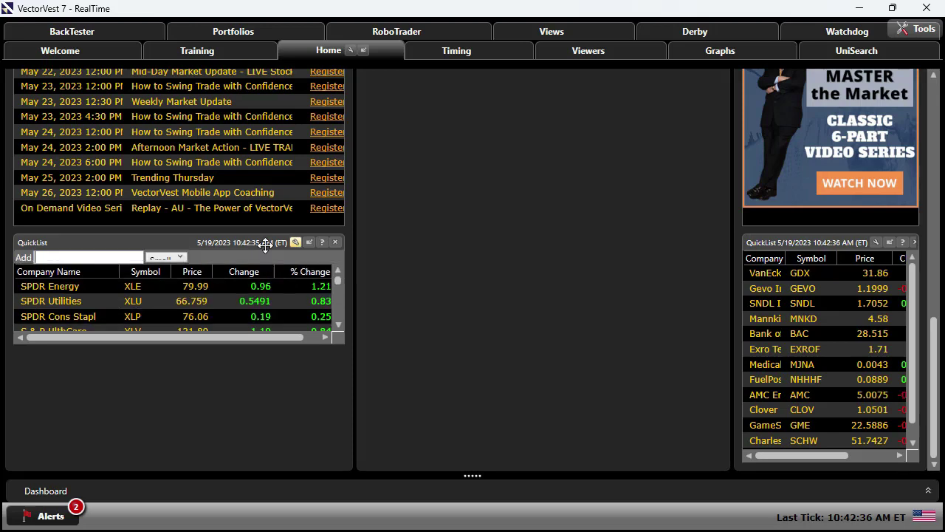
left_click(181, 260)
left_click(174, 293)
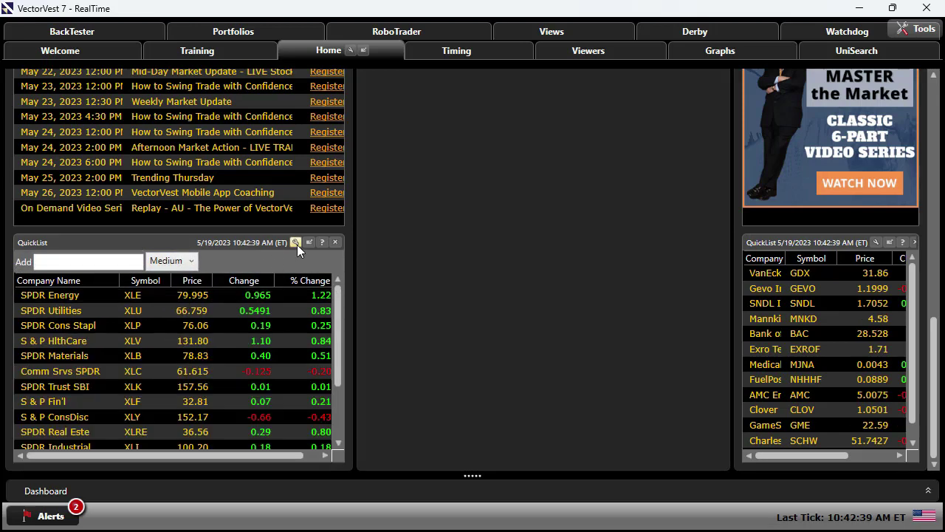
left_click(295, 242)
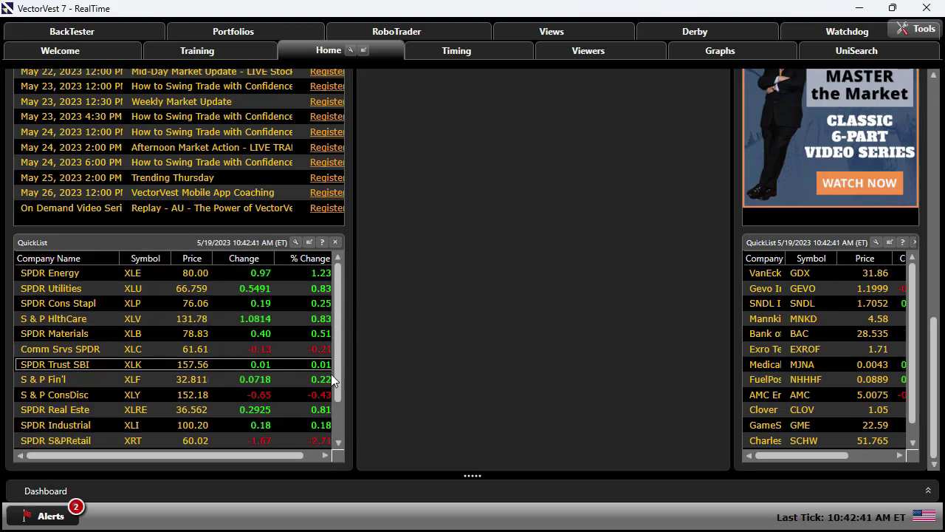
left_click_drag(353, 367, 376, 366)
left_click(312, 339)
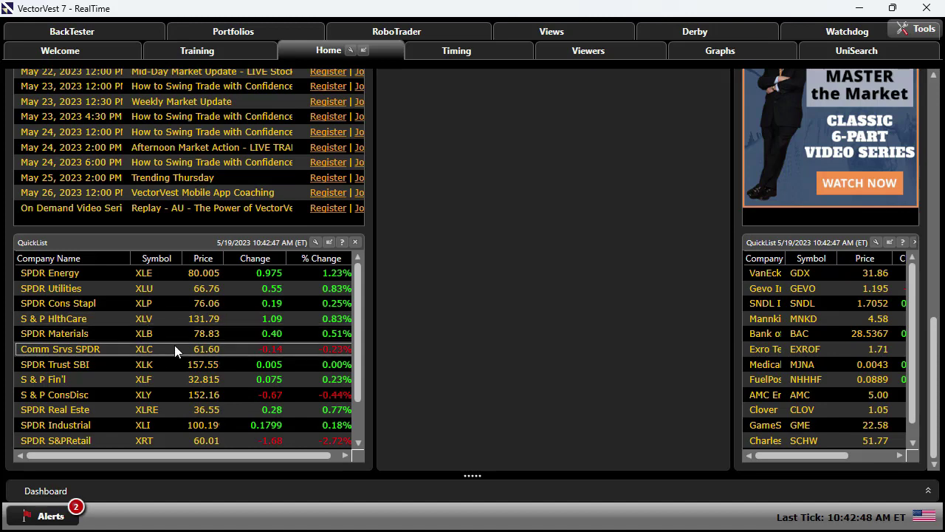
left_click(273, 304)
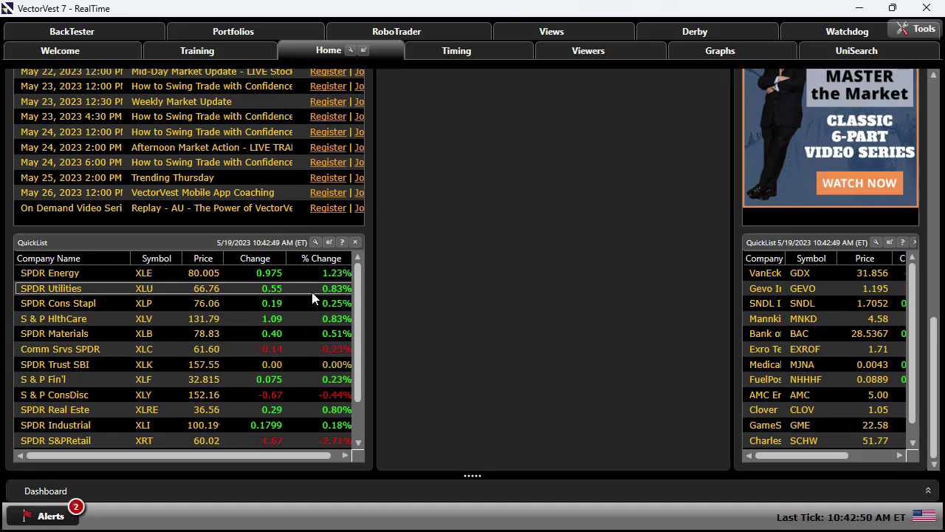
left_click(101, 271)
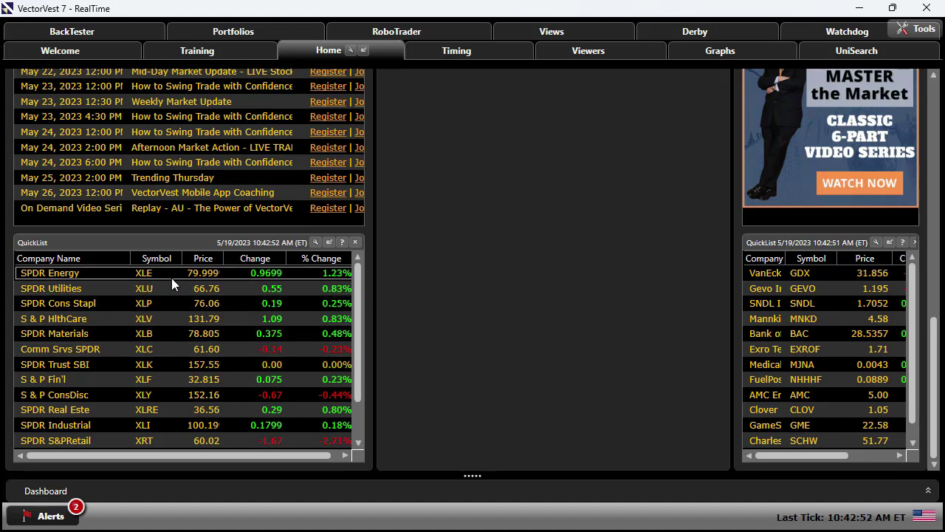
left_click(287, 288)
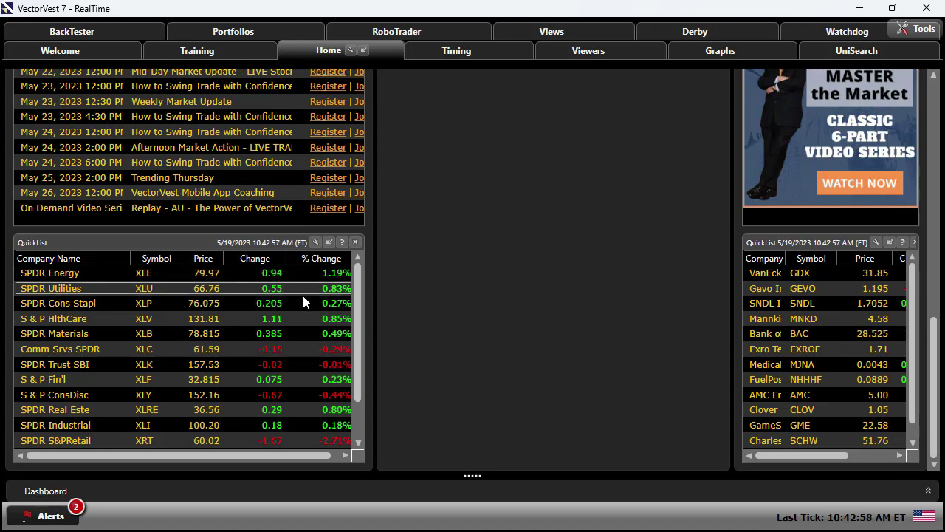
left_click(274, 314)
left_click(269, 275)
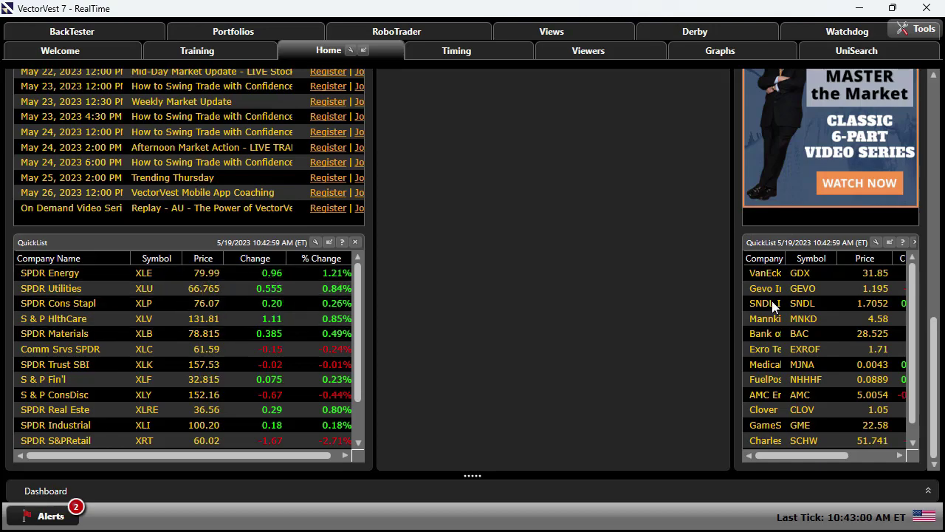
left_click_drag(932, 325, 933, 123)
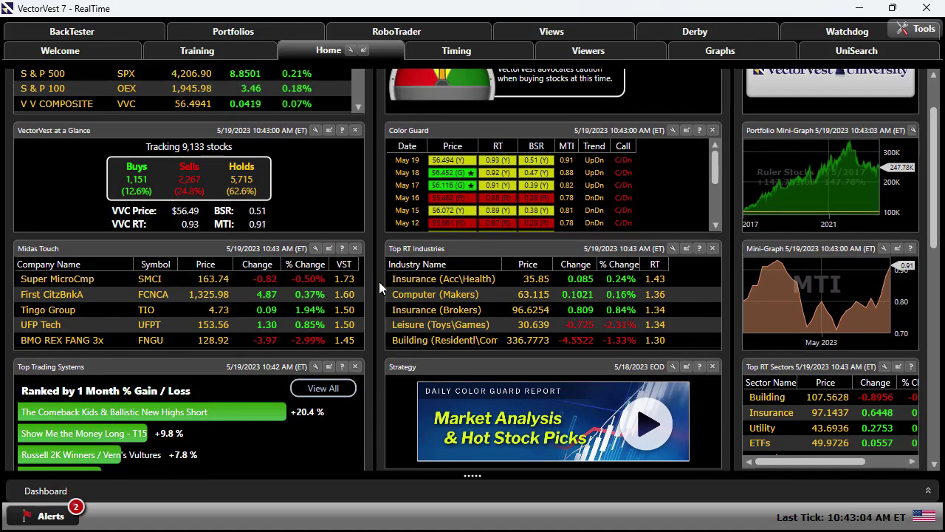